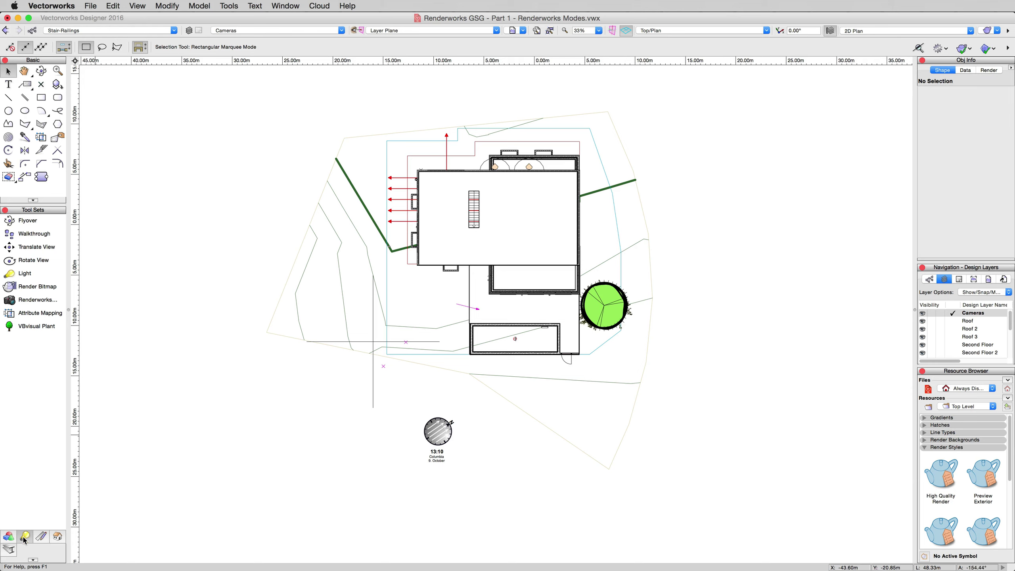
Place a Renderworks camera below the house, aimed north toward it at 83.46° rotation.
{"action": "left_click", "coordinate": [38, 300]}
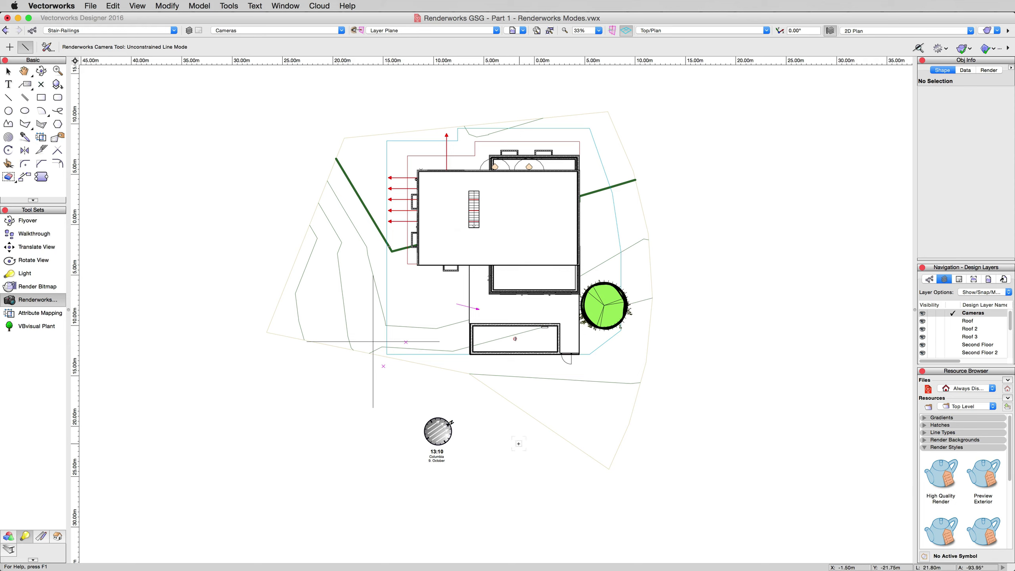
{"action": "left_click", "coordinate": [518, 445]}
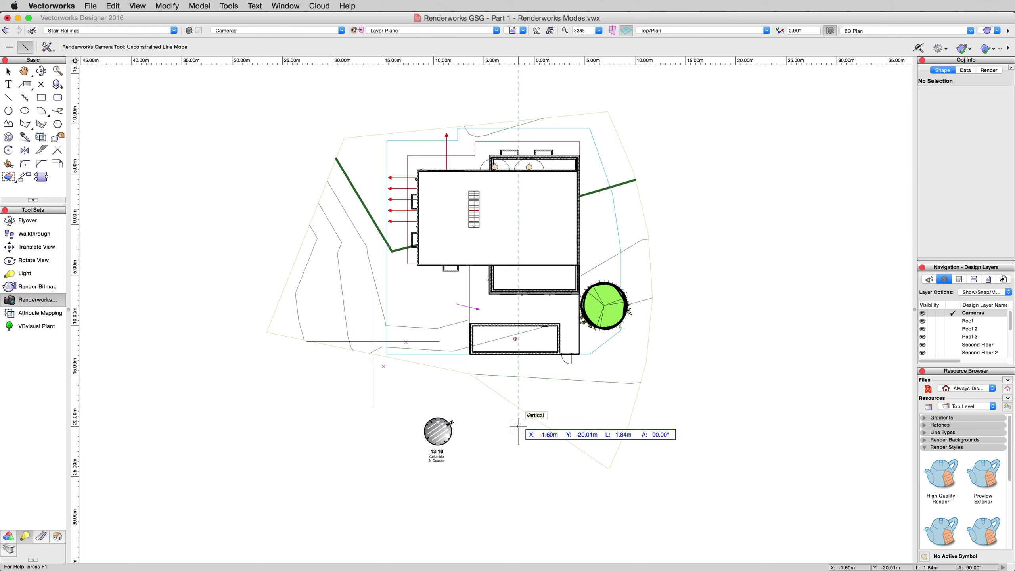
{"action": "left_click", "coordinate": [536, 293]}
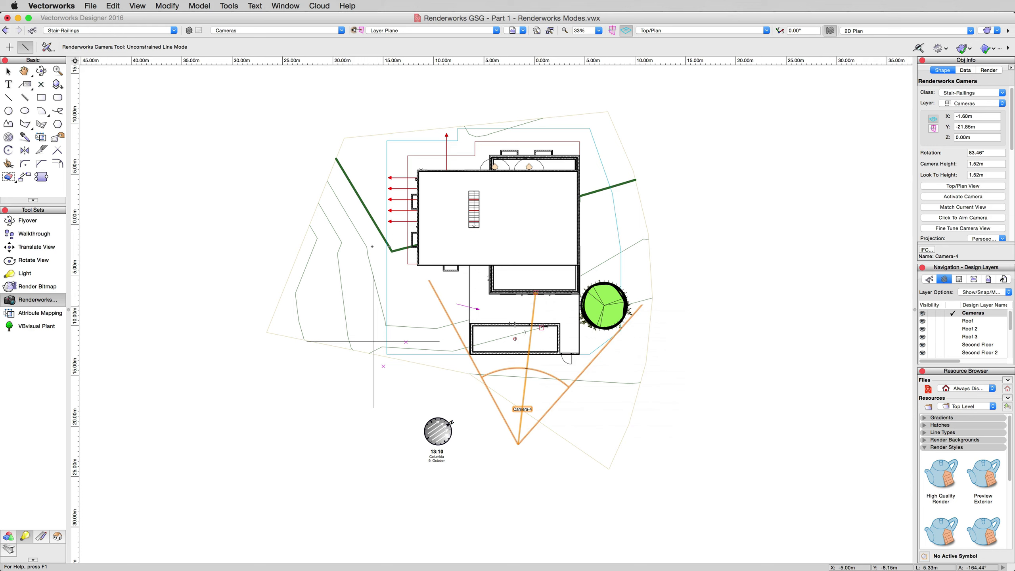
Select Camera-4 and activate it to see the house in wireframe perspective from the south.
{"action": "left_click", "coordinate": [8, 71]}
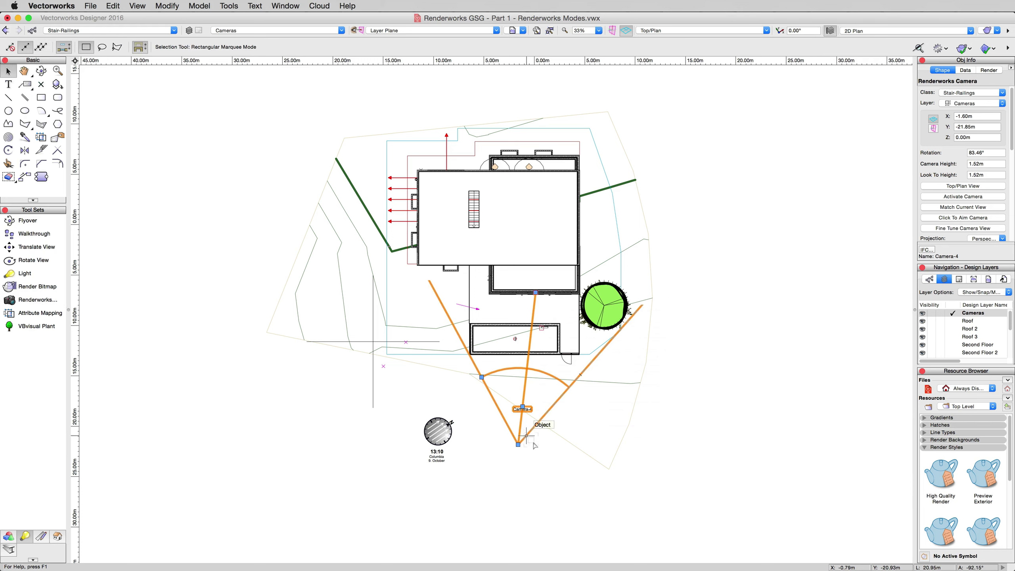
{"action": "left_click", "coordinate": [946, 197]}
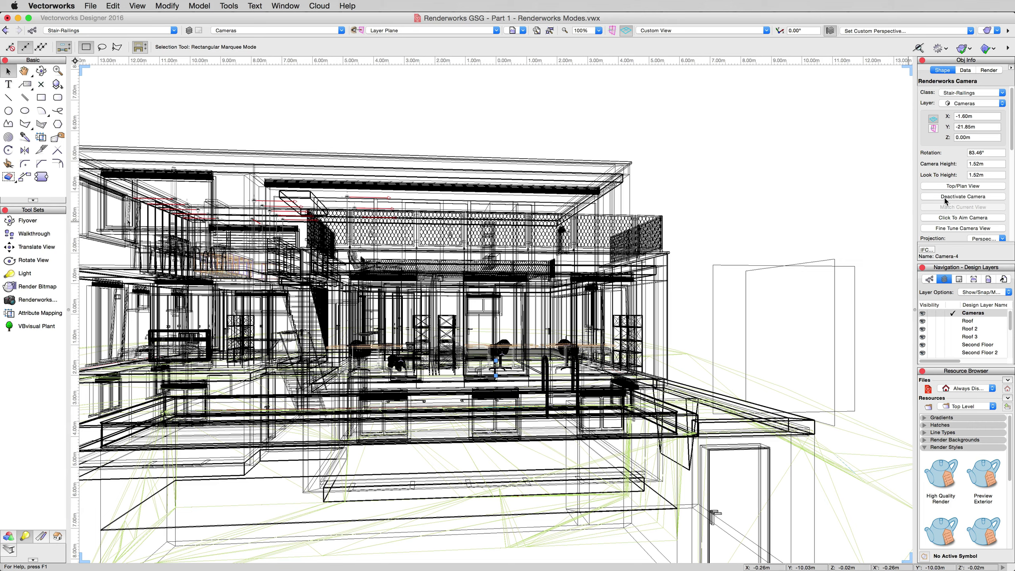
{"action": "scroll", "coordinate": [946, 199], "scroll_direction": "down", "scroll_amount": 5}
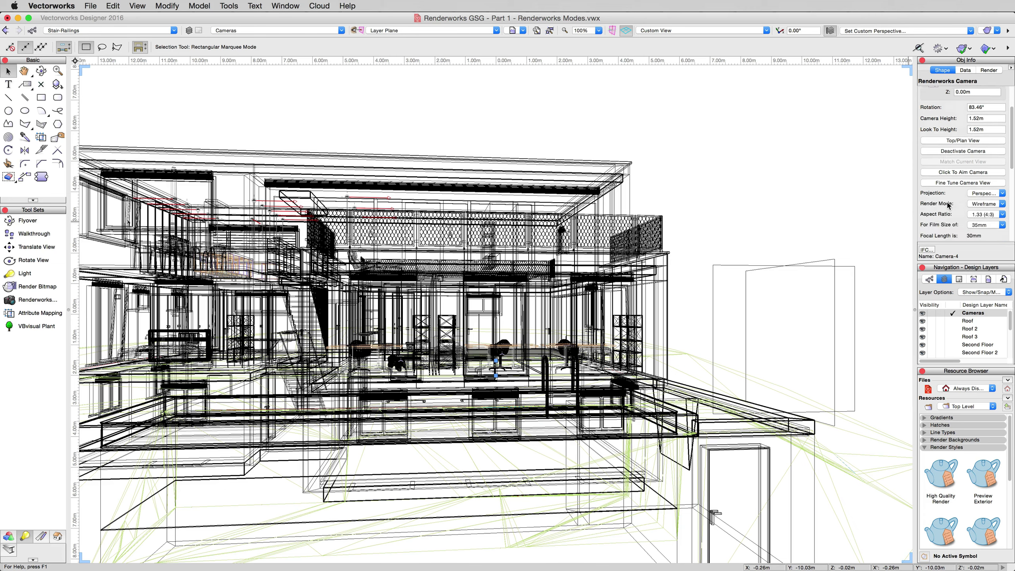
Set Camera-4's render mode to OpenGL and clear the selection.
{"action": "left_click", "coordinate": [993, 205]}
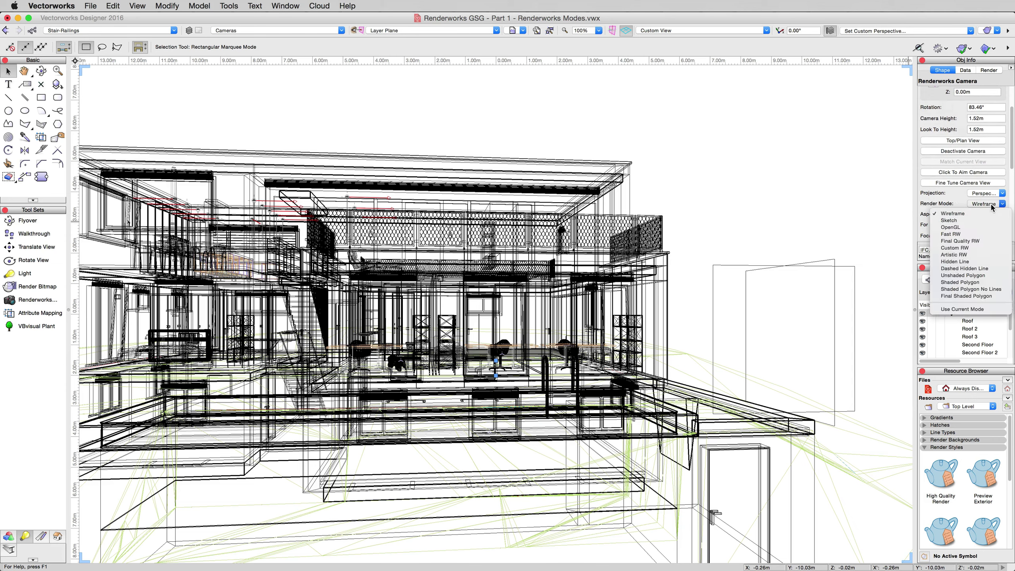
{"action": "left_click", "coordinate": [967, 227]}
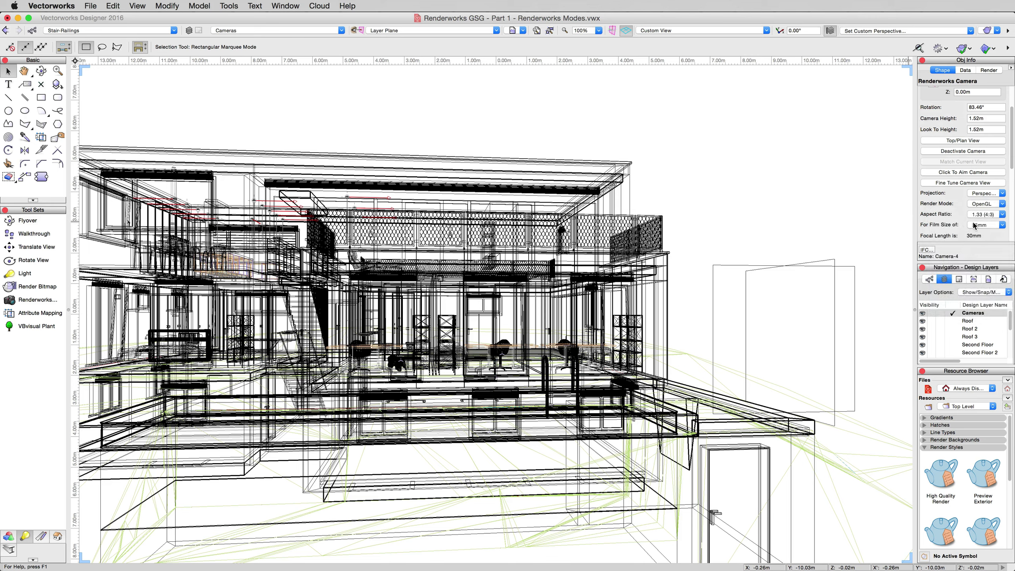
{"action": "left_click_drag", "start_coordinate": [731, 138], "coordinate": [901, 365]}
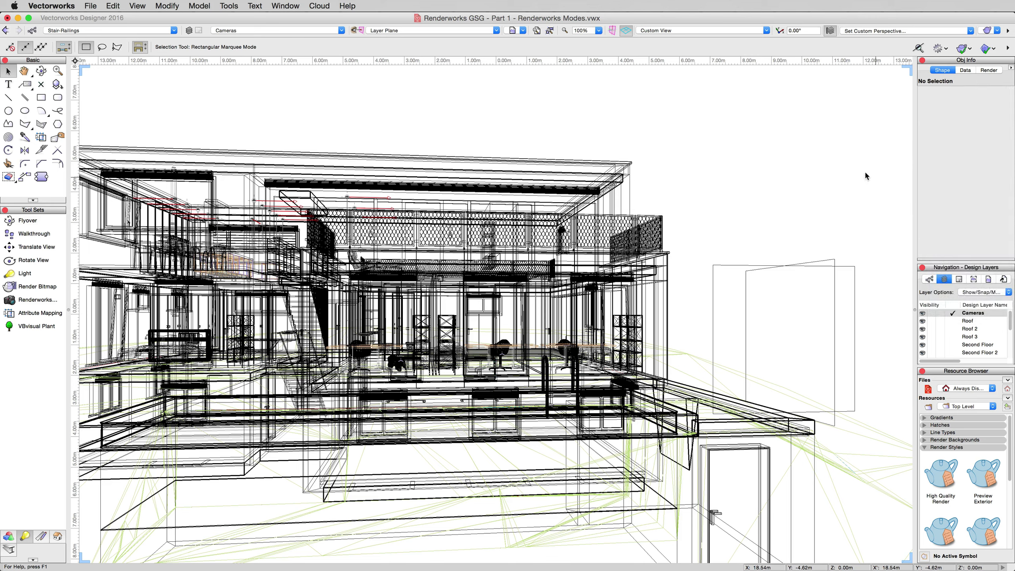
Render the camera view in OpenGL via View > Rendering.
{"action": "left_click", "coordinate": [138, 6]}
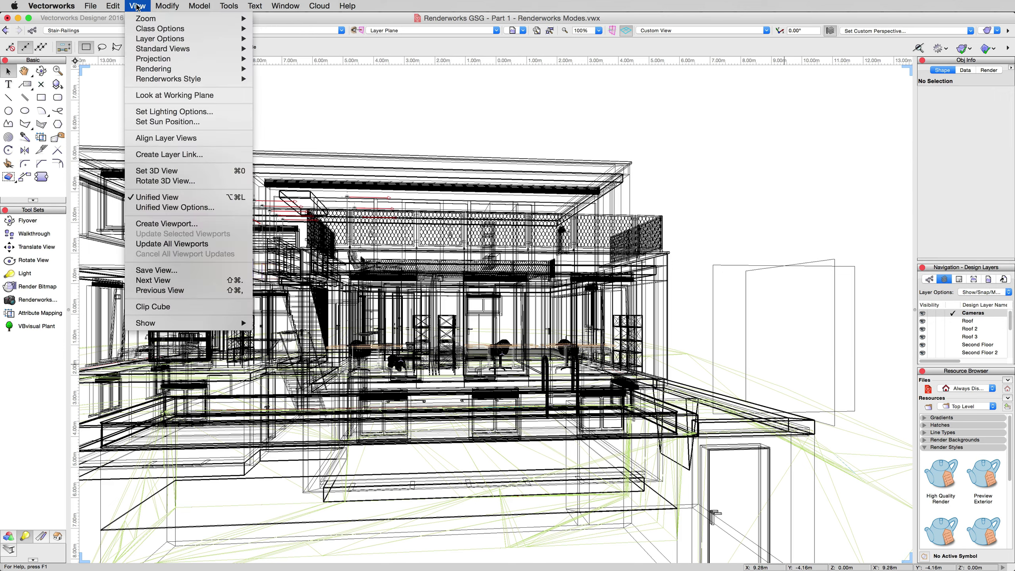
{"action": "mouse_move", "coordinate": [180, 70]}
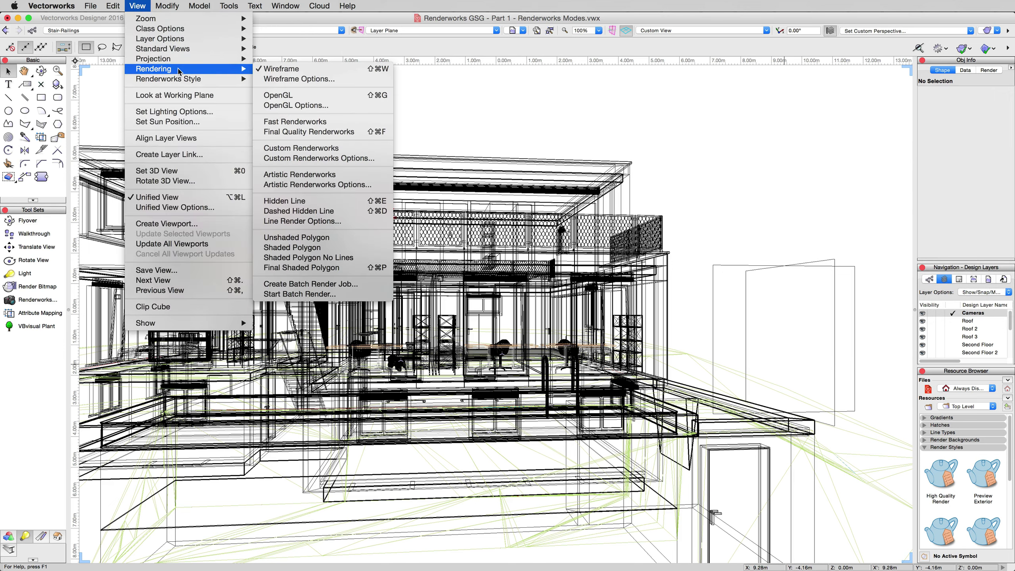
{"action": "left_click", "coordinate": [293, 96]}
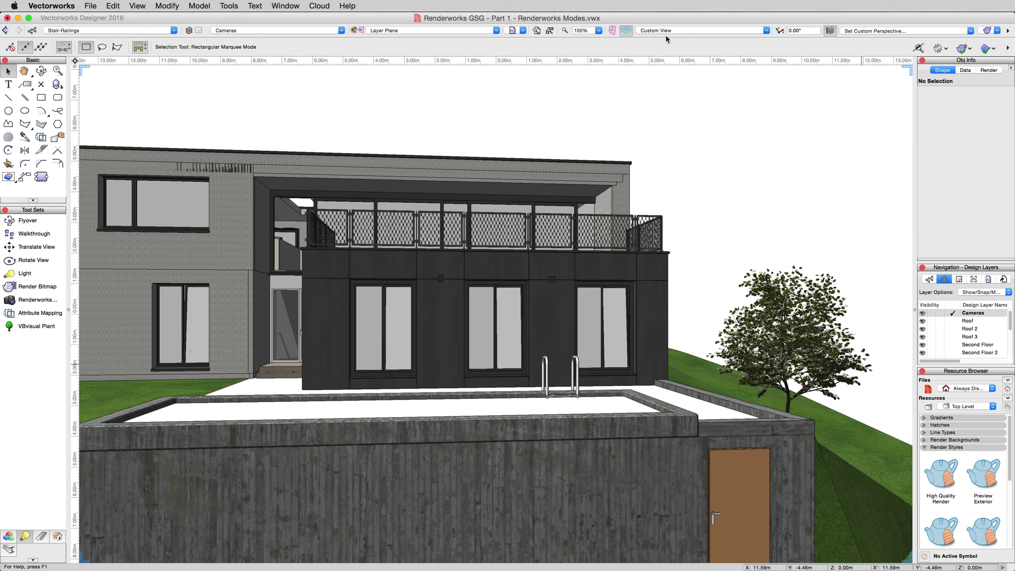
Return to Top/Plan, pan to Camera-4, and reactivate it to show its OpenGL perspective.
{"action": "left_click", "coordinate": [688, 32]}
{"action": "left_click", "coordinate": [673, 42]}
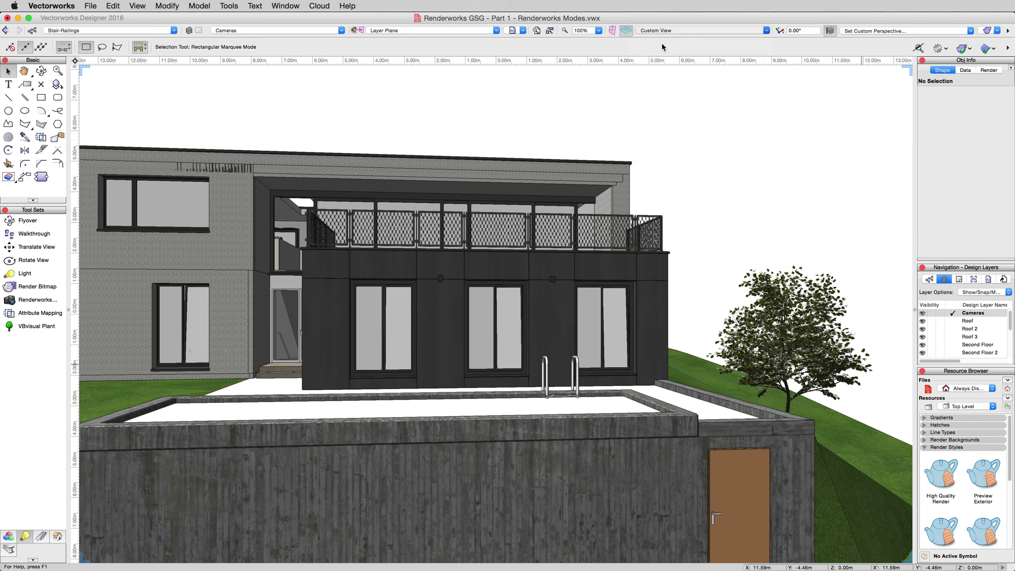
{"action": "scroll", "coordinate": [534, 174], "scroll_direction": "down", "scroll_amount": 1}
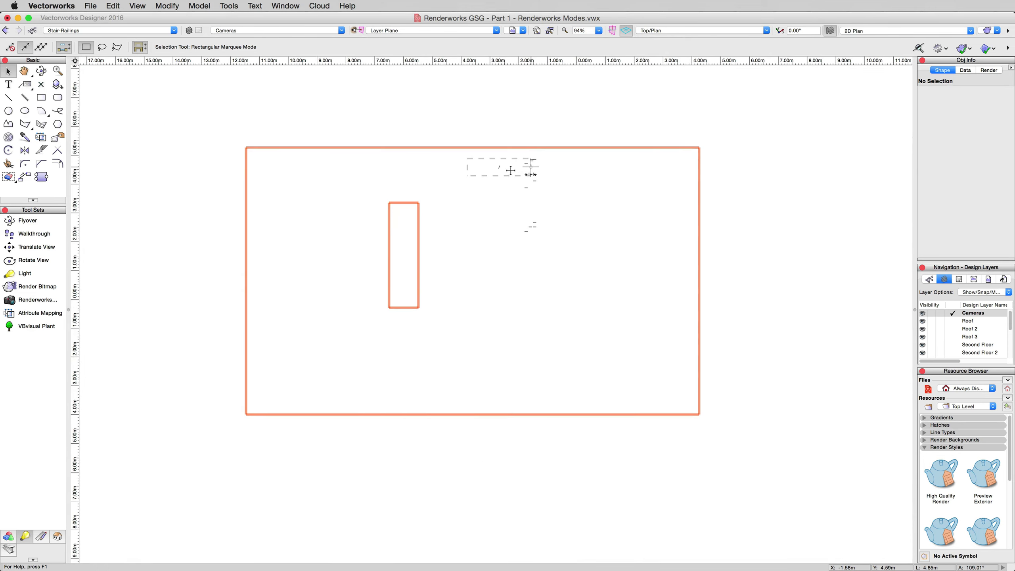
{"action": "key", "text": "h"}
{"action": "left_click_drag", "start_coordinate": [536, 506], "coordinate": [490, 250]}
{"action": "key", "text": "x"}
{"action": "left_click", "coordinate": [518, 359]}
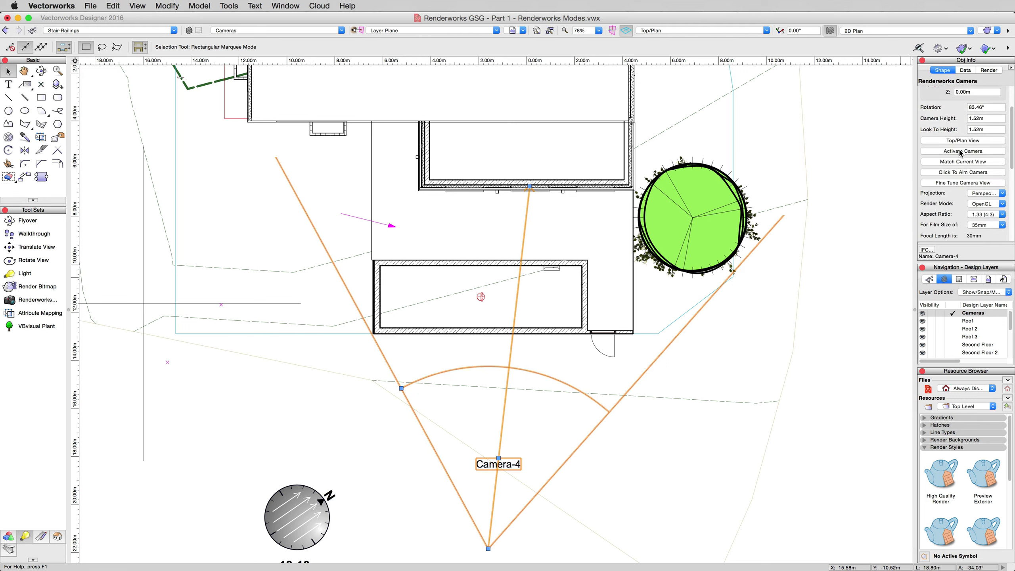
{"action": "left_click", "coordinate": [961, 152]}
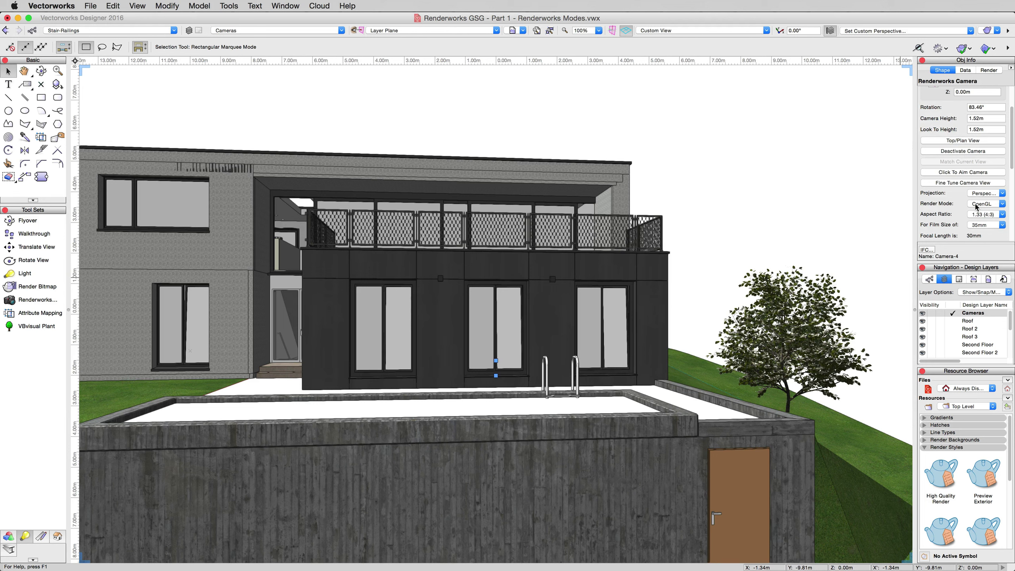
Open Fine Tune Camera View with the preview in OpenGL and move the controls right.
{"action": "left_click", "coordinate": [952, 183]}
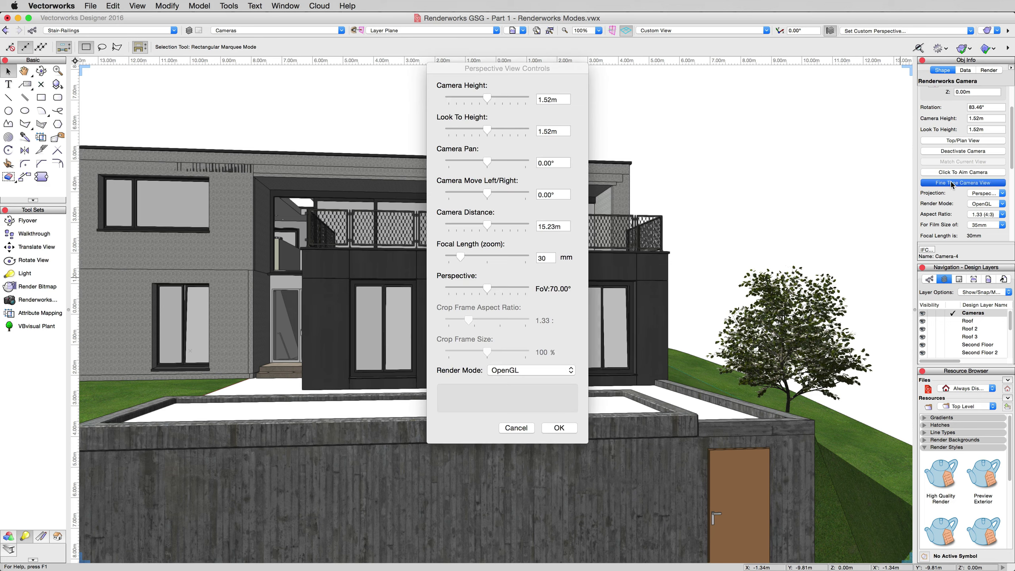
{"action": "left_click", "coordinate": [507, 372]}
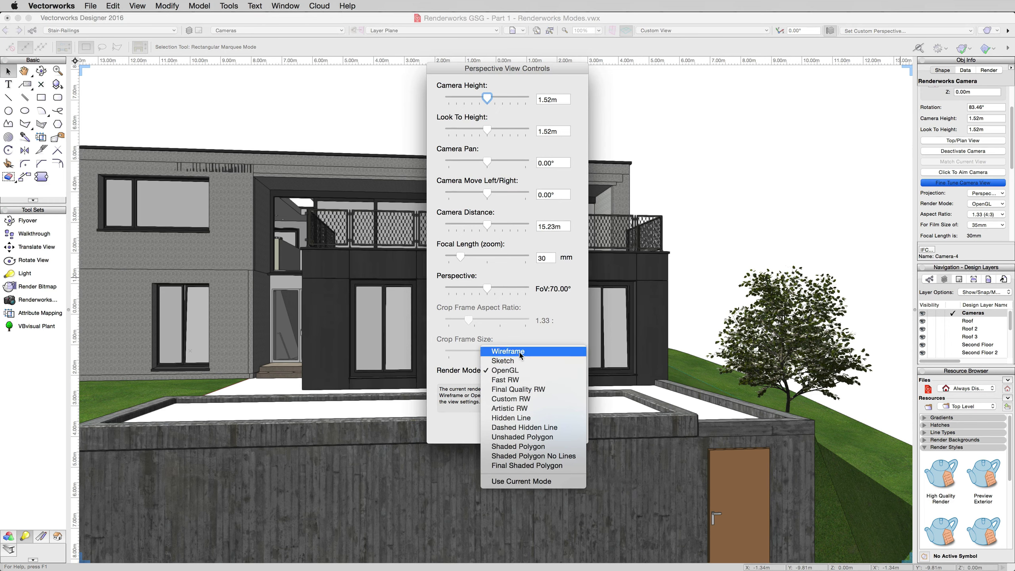
{"action": "left_click", "coordinate": [508, 351]}
{"action": "left_click", "coordinate": [513, 370]}
{"action": "left_click", "coordinate": [515, 388]}
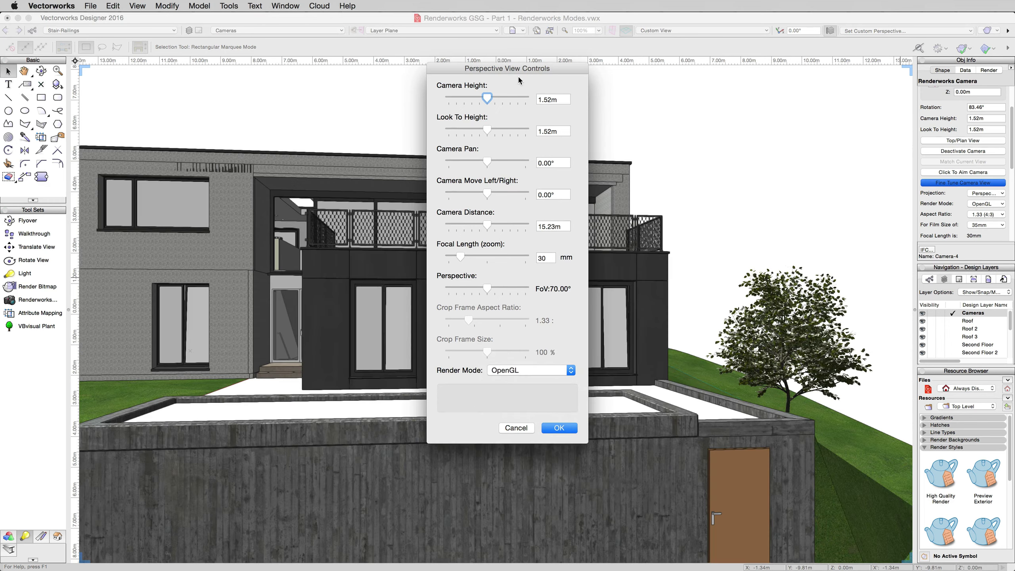
{"action": "left_click_drag", "start_coordinate": [510, 71], "coordinate": [803, 128]}
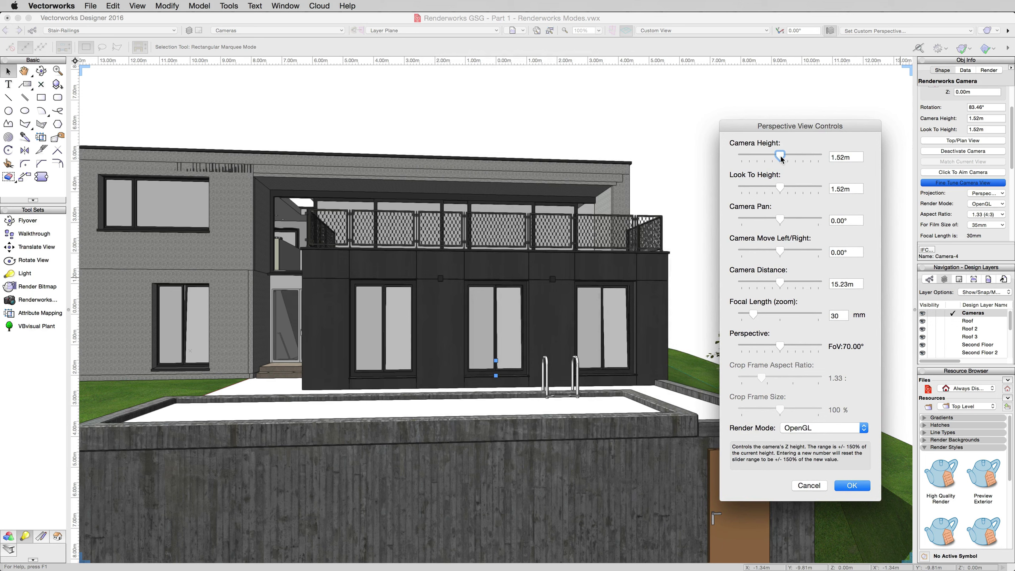
{"action": "mouse_move", "coordinate": [779, 252]}
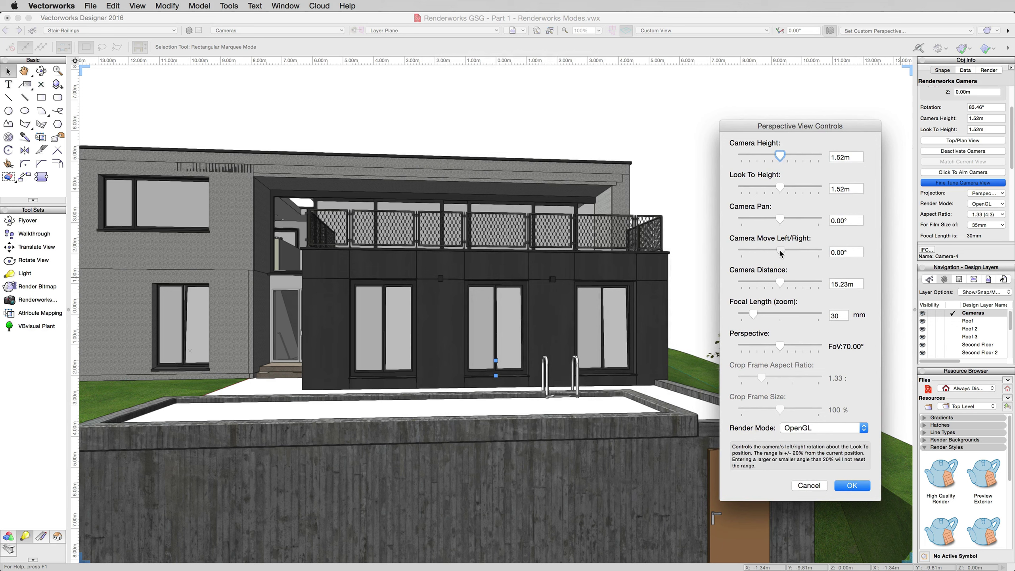
Set Camera Move Left/Right to 6.00°, Camera Height to 2.43 m and Look To Height to 0.70 m.
{"action": "left_click_drag", "start_coordinate": [780, 252], "coordinate": [792, 250]}
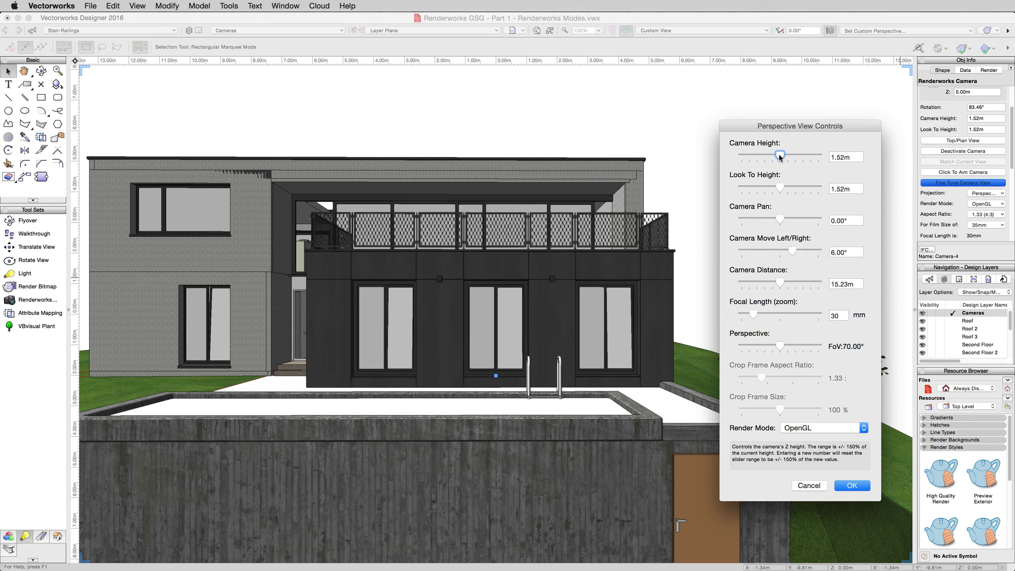
{"action": "mouse_move", "coordinate": [780, 156]}
{"action": "left_mouse_down"}
{"action": "mouse_move", "coordinate": [761, 156]}
{"action": "mouse_move", "coordinate": [795, 156]}
{"action": "left_mouse_up"}
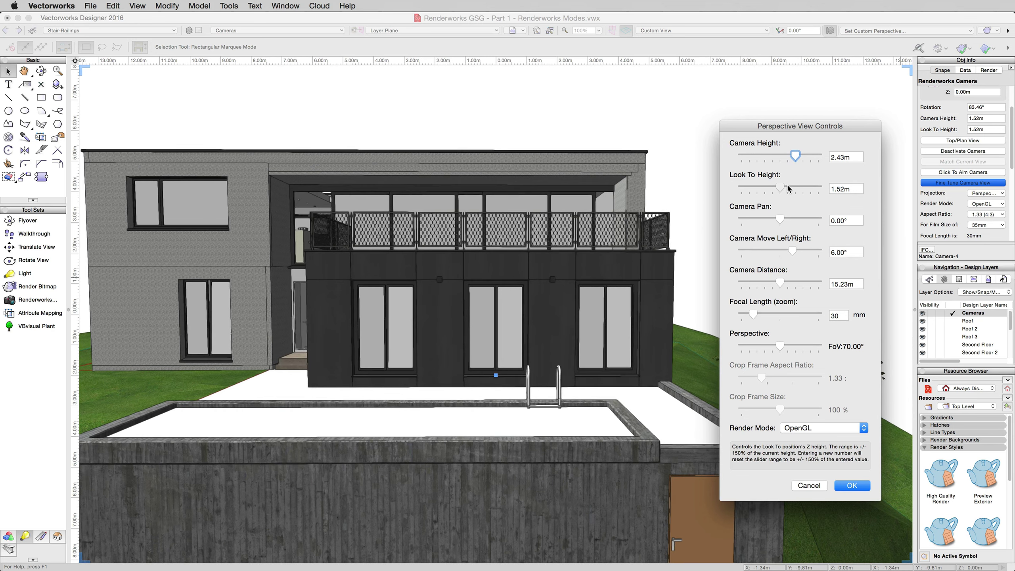
{"action": "left_click_drag", "start_coordinate": [791, 186], "coordinate": [766, 186]}
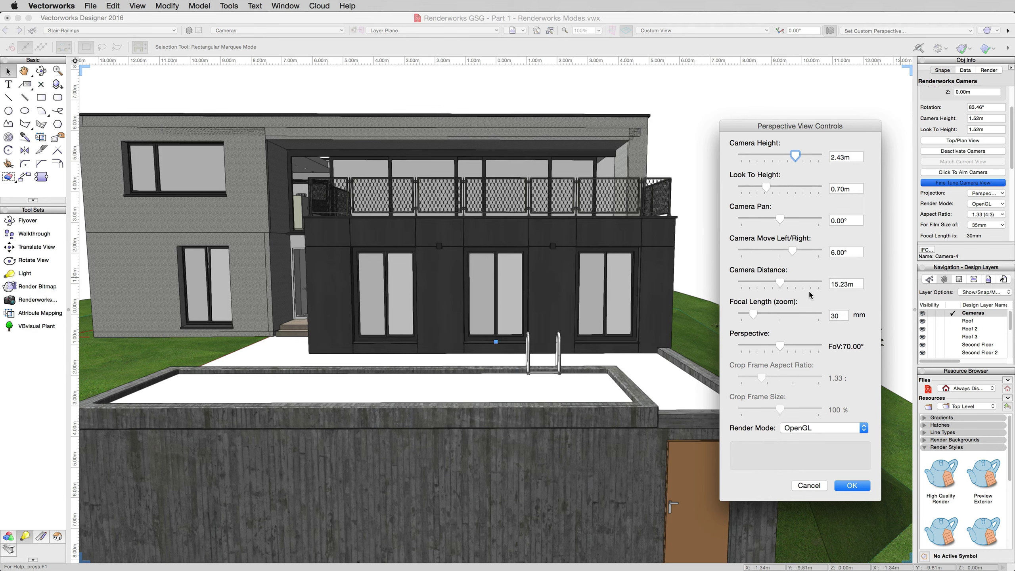
Move the camera closer to 2.16 m height, set focal length to 34 mm, and slightly reduce perspective.
{"action": "mouse_move", "coordinate": [784, 278]}
{"action": "left_mouse_down"}
{"action": "mouse_move", "coordinate": [801, 283]}
{"action": "mouse_move", "coordinate": [769, 283]}
{"action": "mouse_move", "coordinate": [786, 282]}
{"action": "left_mouse_up"}
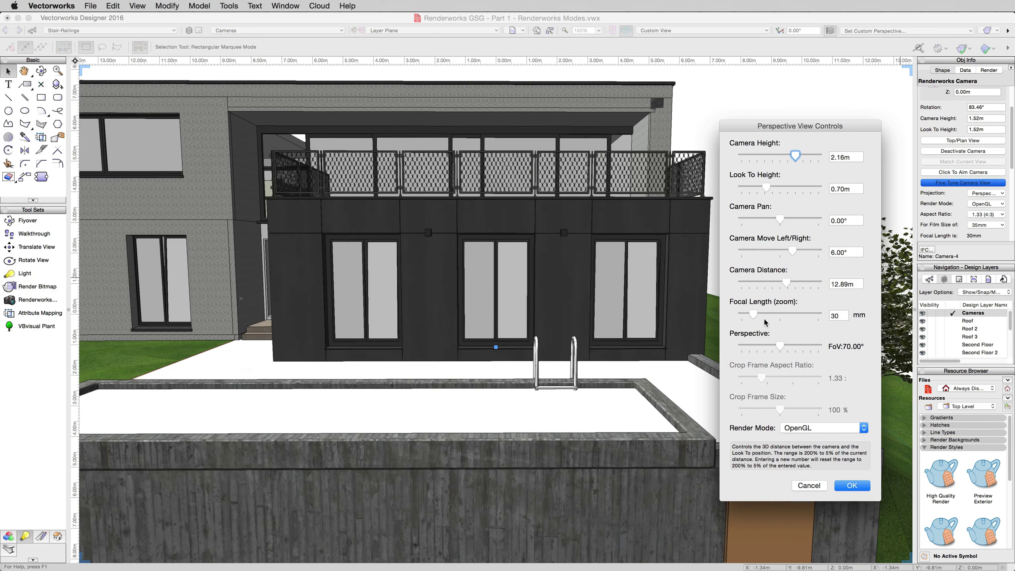
{"action": "left_click", "coordinate": [754, 316]}
{"action": "left_click_drag", "start_coordinate": [753, 316], "coordinate": [752, 318]}
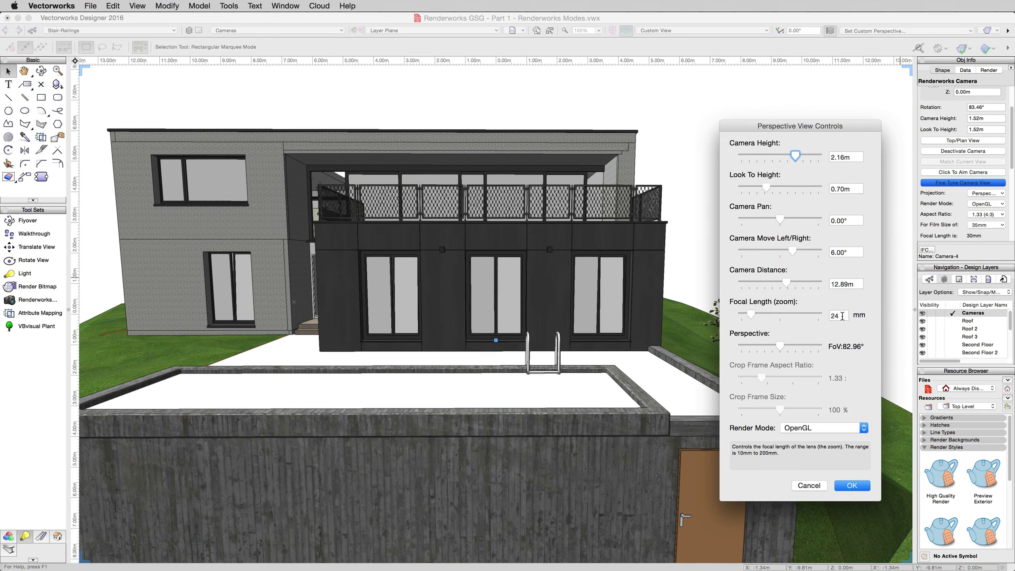
{"action": "left_click_drag", "start_coordinate": [755, 316], "coordinate": [756, 316]}
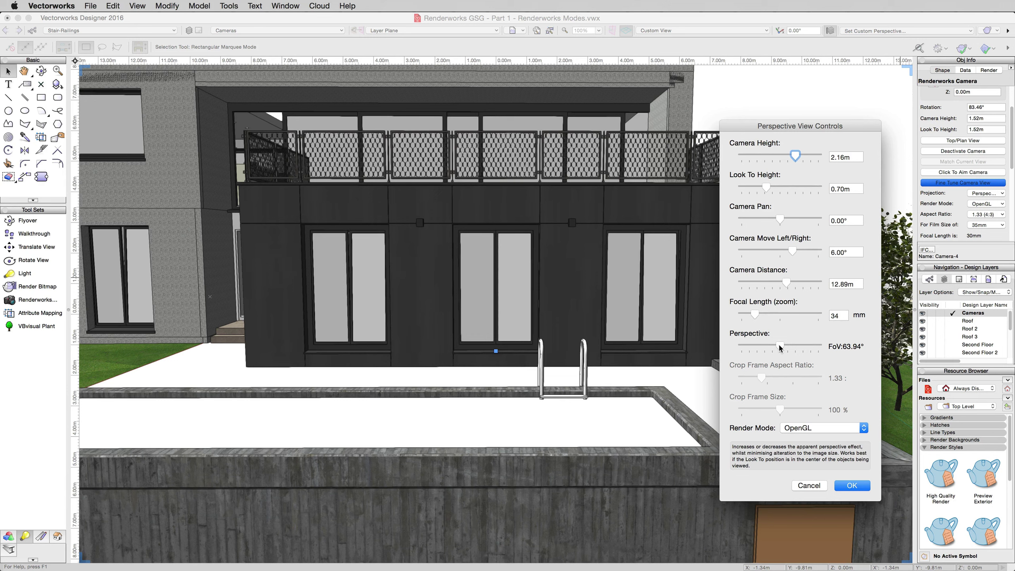
{"action": "mouse_move", "coordinate": [779, 344]}
{"action": "left_mouse_down"}
{"action": "mouse_move", "coordinate": [761, 349]}
{"action": "mouse_move", "coordinate": [815, 348]}
{"action": "mouse_move", "coordinate": [777, 348]}
{"action": "left_mouse_up"}
Apply the perspective changes, deactivate Camera-4, and clear the selection.
{"action": "left_click", "coordinate": [848, 488]}
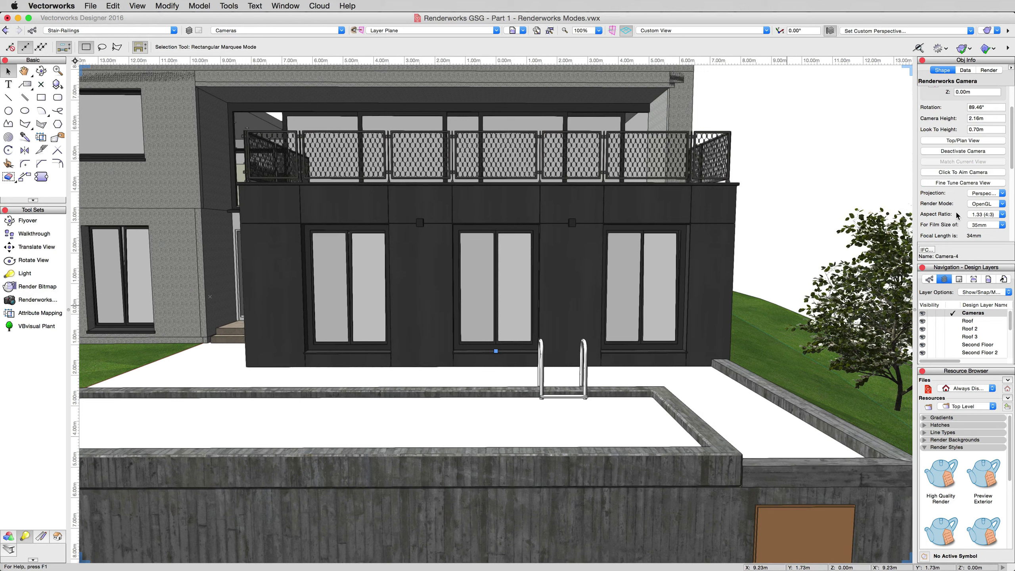
{"action": "left_click", "coordinate": [950, 151]}
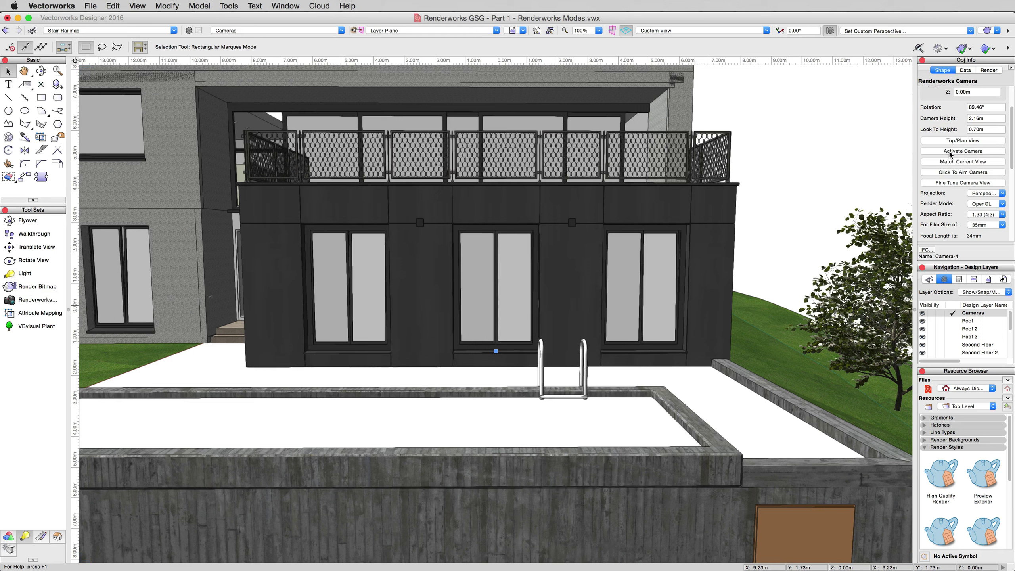
{"action": "left_click", "coordinate": [805, 160]}
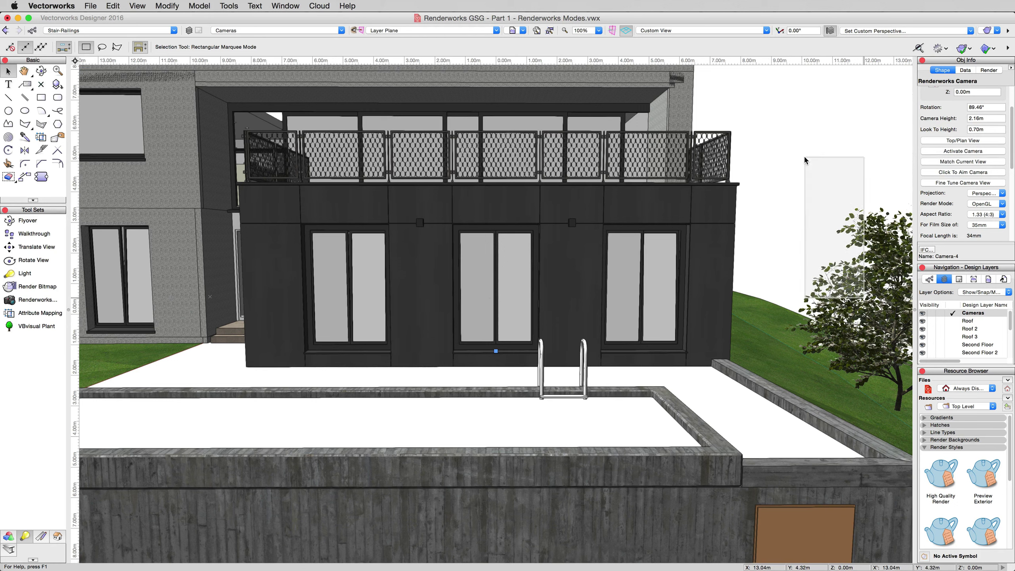
{"action": "left_click", "coordinate": [804, 160]}
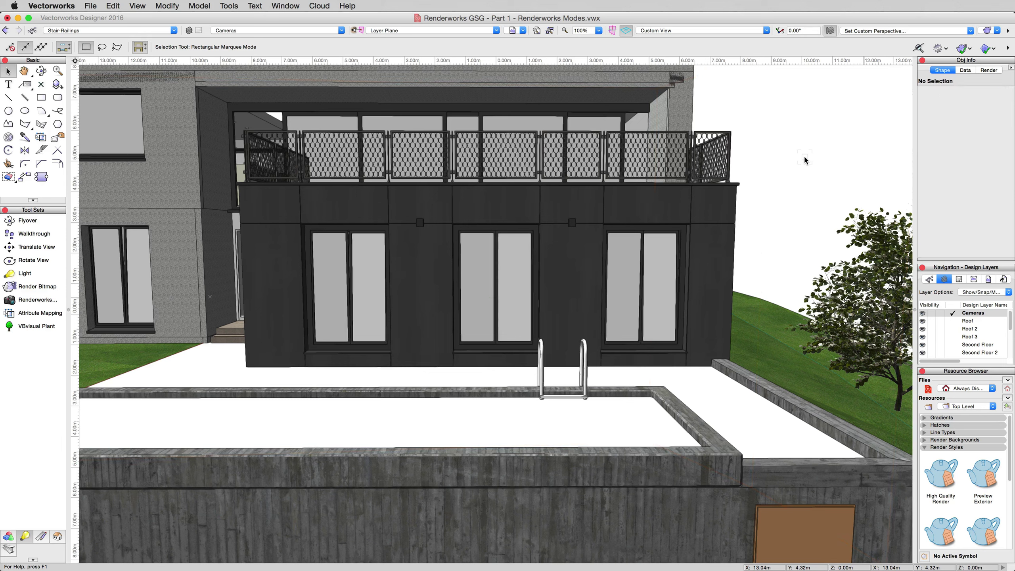
Start the Walkthrough tool in Gamer Mode and strafe the viewpoint left past the pool.
{"action": "left_click", "coordinate": [33, 235]}
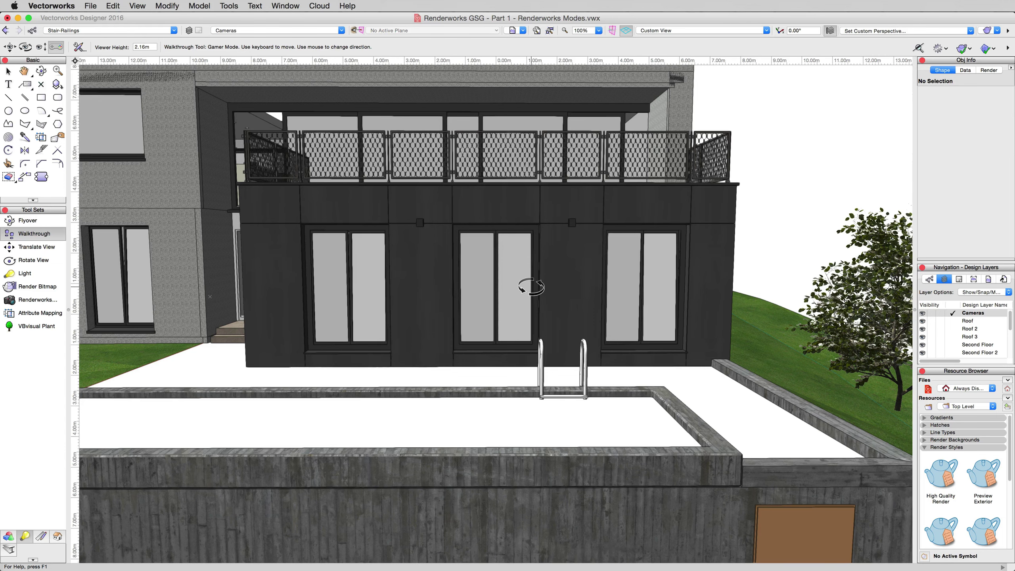
{"action": "left_click", "coordinate": [508, 276]}
{"action": "key", "text": "a"}
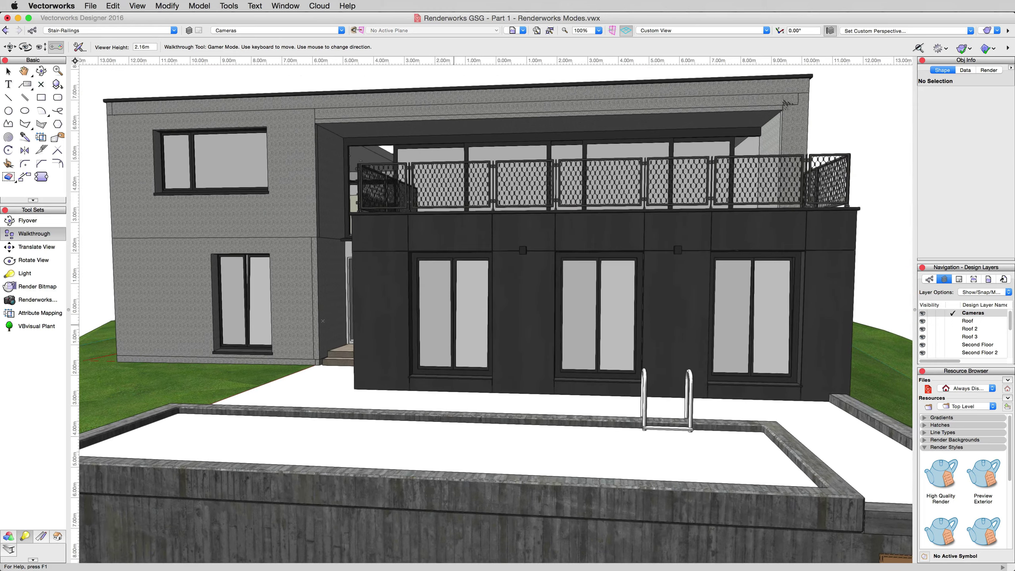
{"action": "key", "text": "d"}
{"action": "key", "text": "d"}
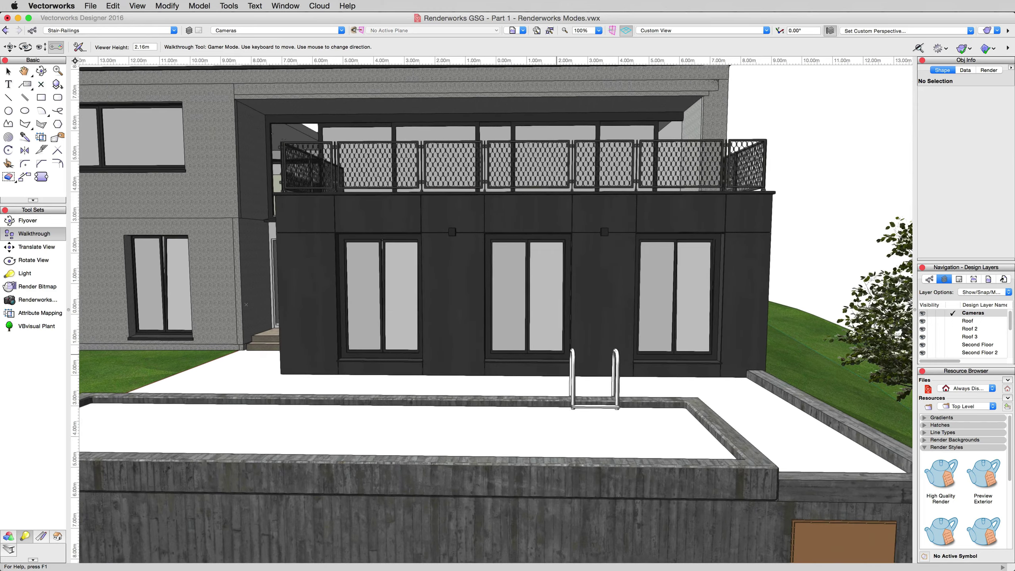
{"action": "key", "text": "a"}
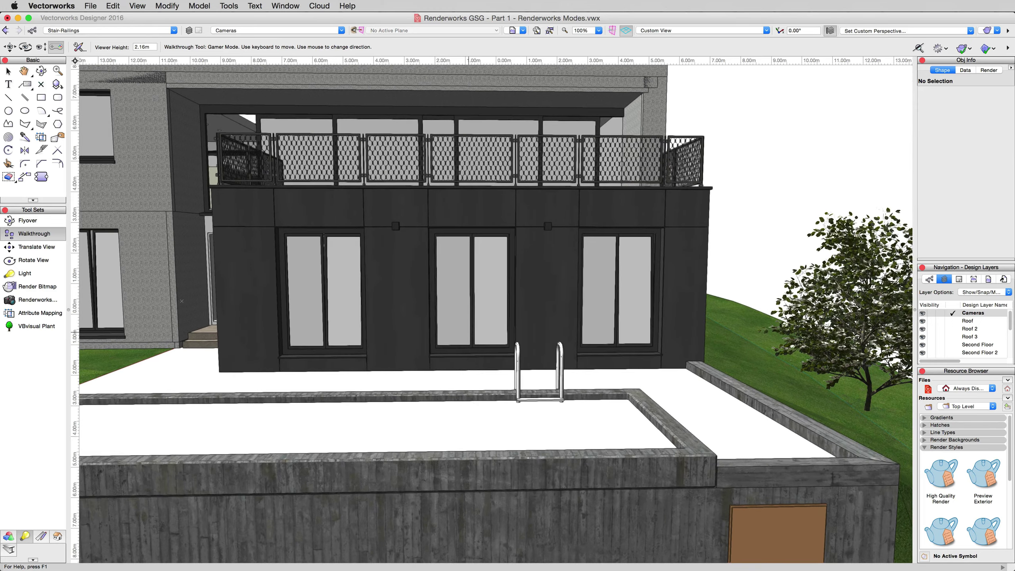
{"action": "key", "text": "d"}
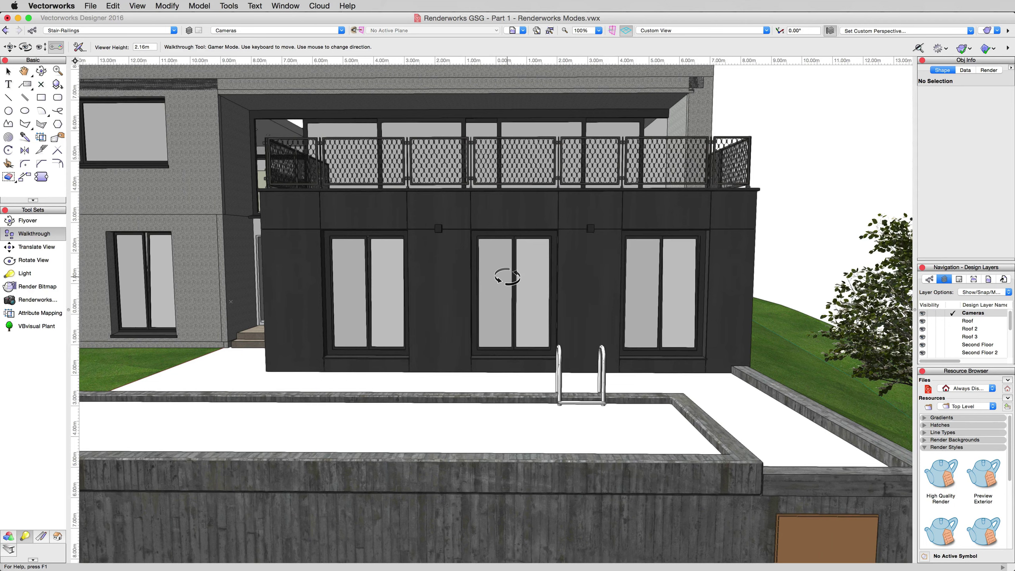
{"action": "key", "text": "a"}
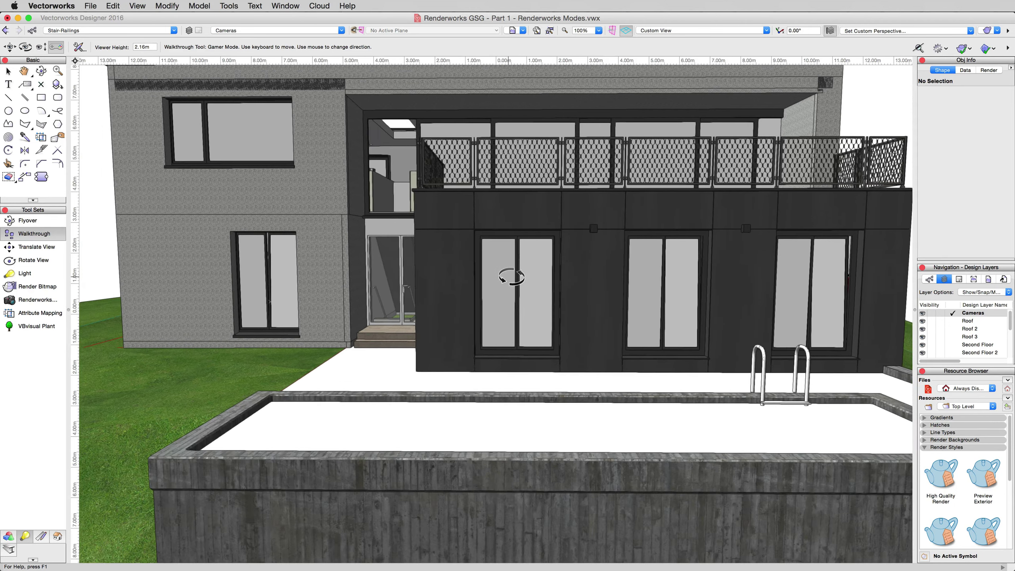
{"action": "key", "text": "a"}
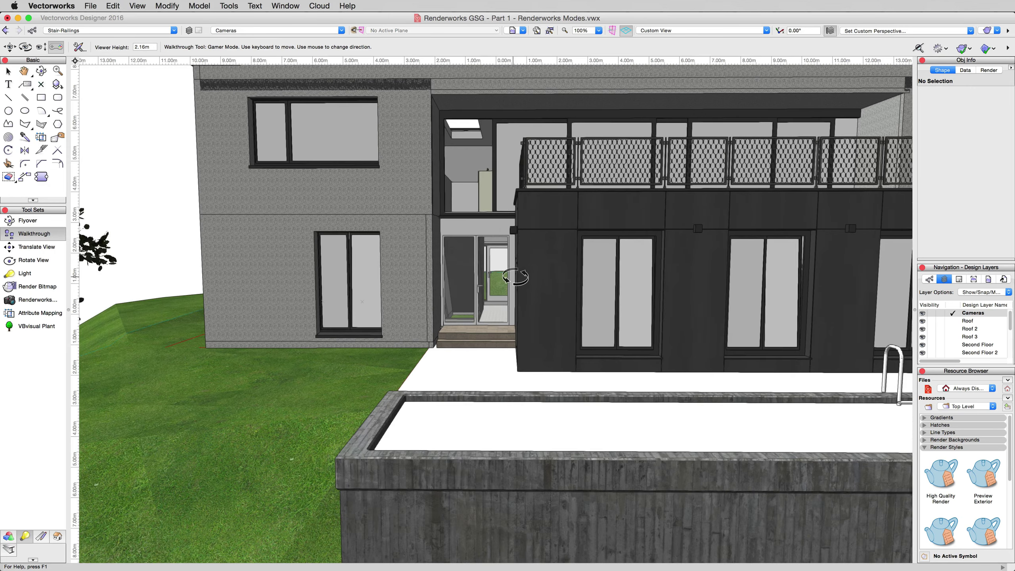
{"action": "key", "text": "a"}
Walk forward up the steps to the house's glass entrance door.
{"action": "key", "text": "w"}
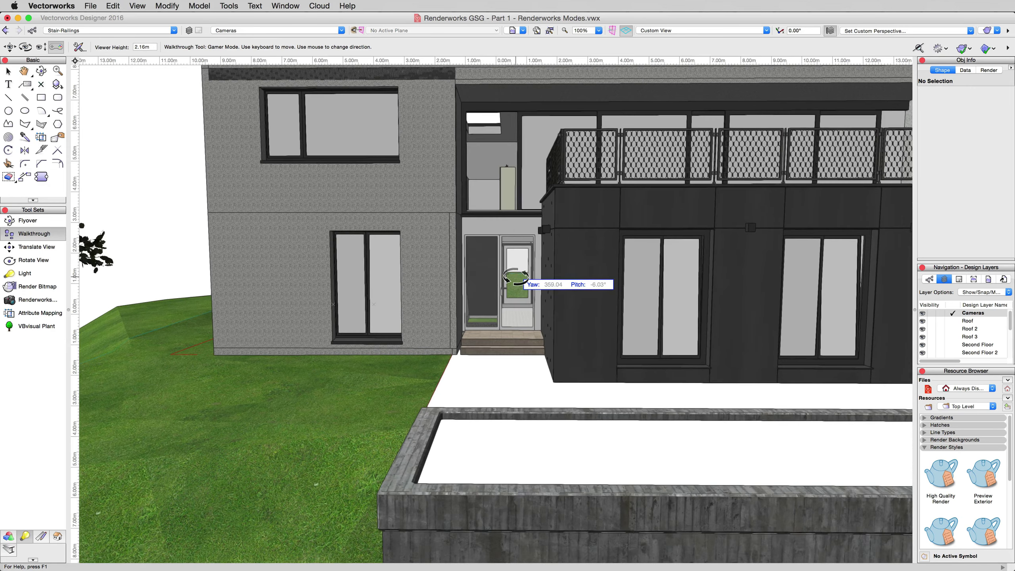
{"action": "key", "text": "w"}
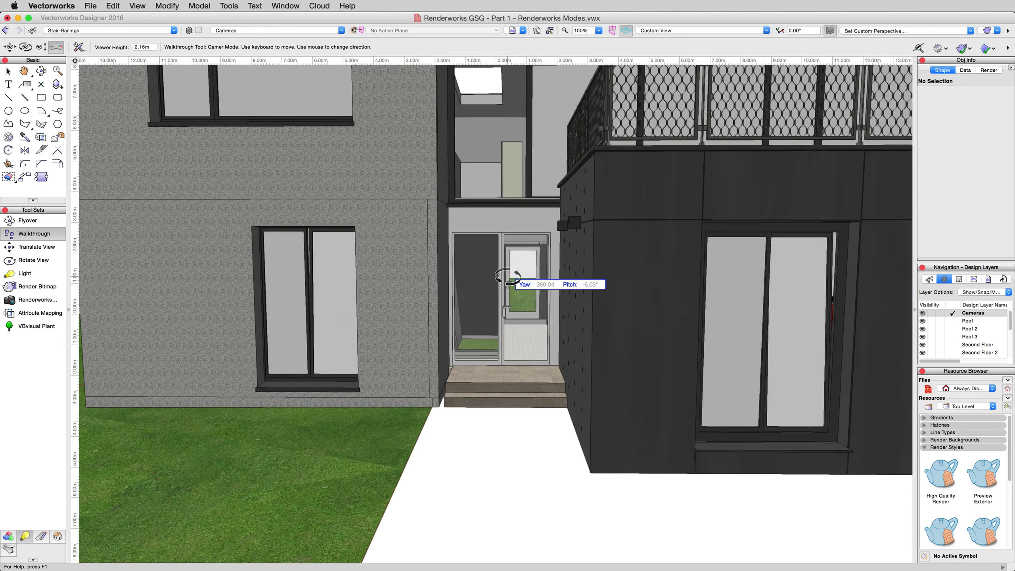
{"action": "key", "text": "w"}
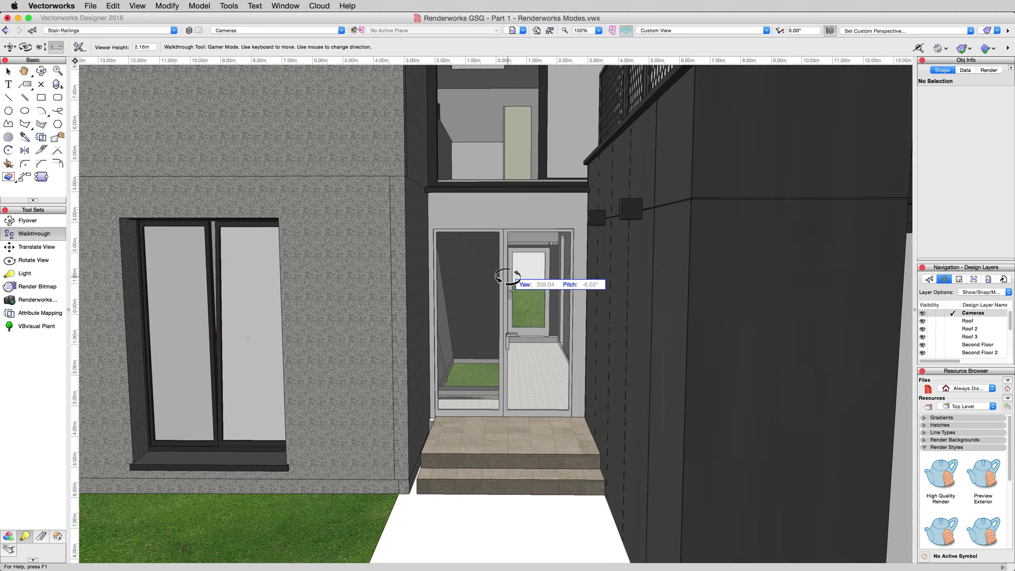
{"action": "key", "text": "w"}
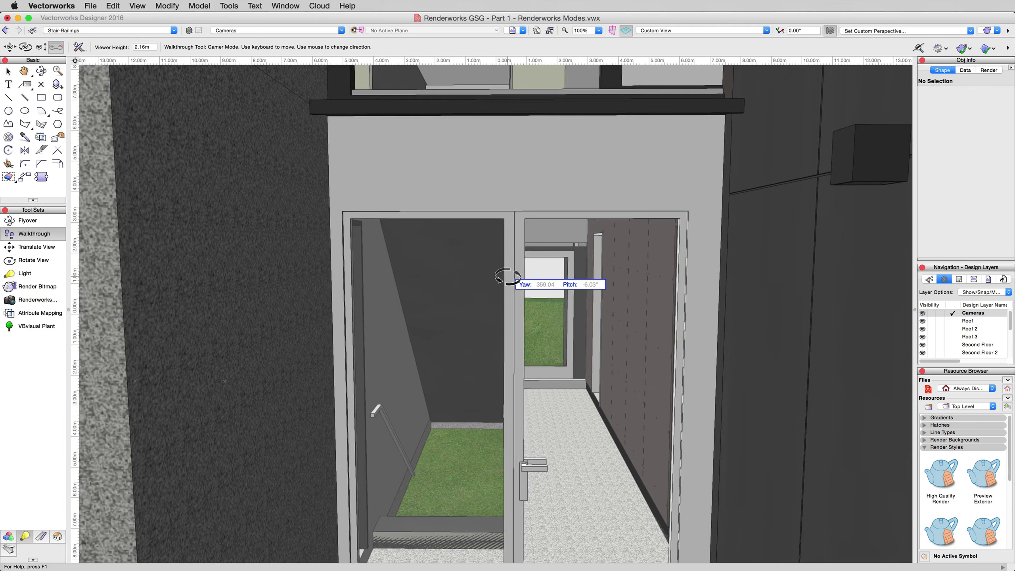
Raise the viewer height and walk through the doorway toward the sofa and coffee table.
{"action": "key", "text": "e"}
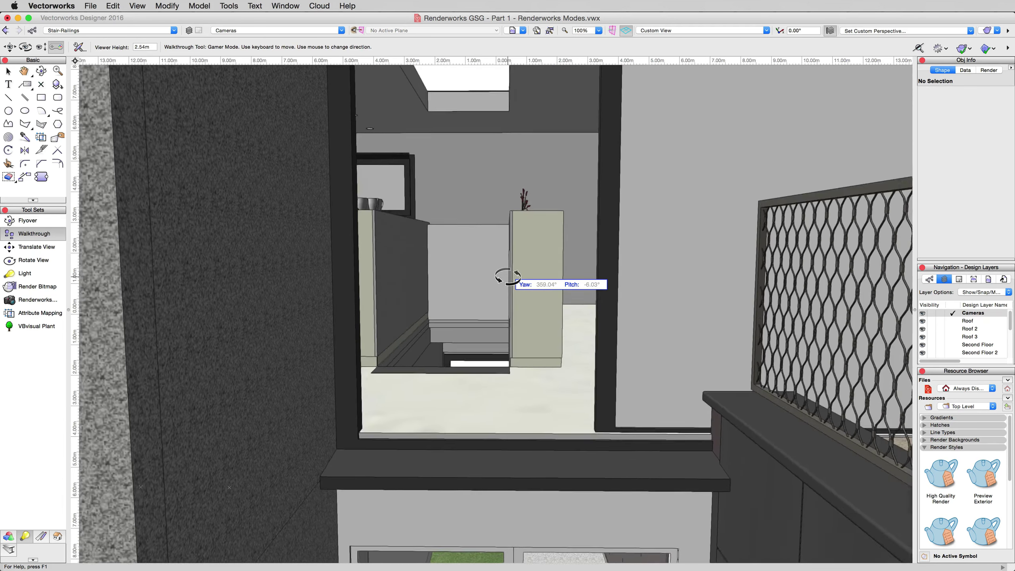
{"action": "key", "text": "w"}
{"action": "key", "text": "e"}
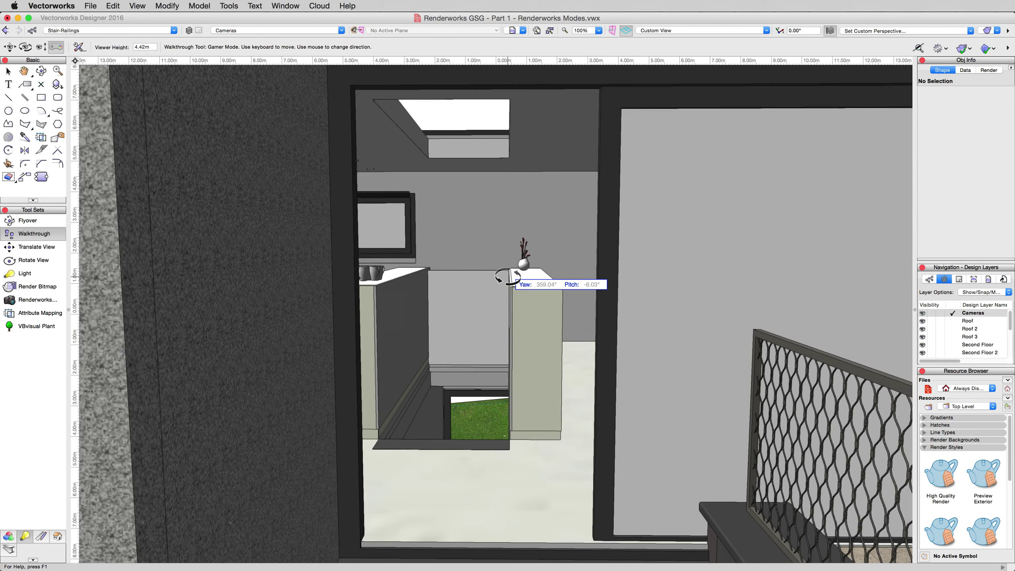
{"action": "key", "text": "w"}
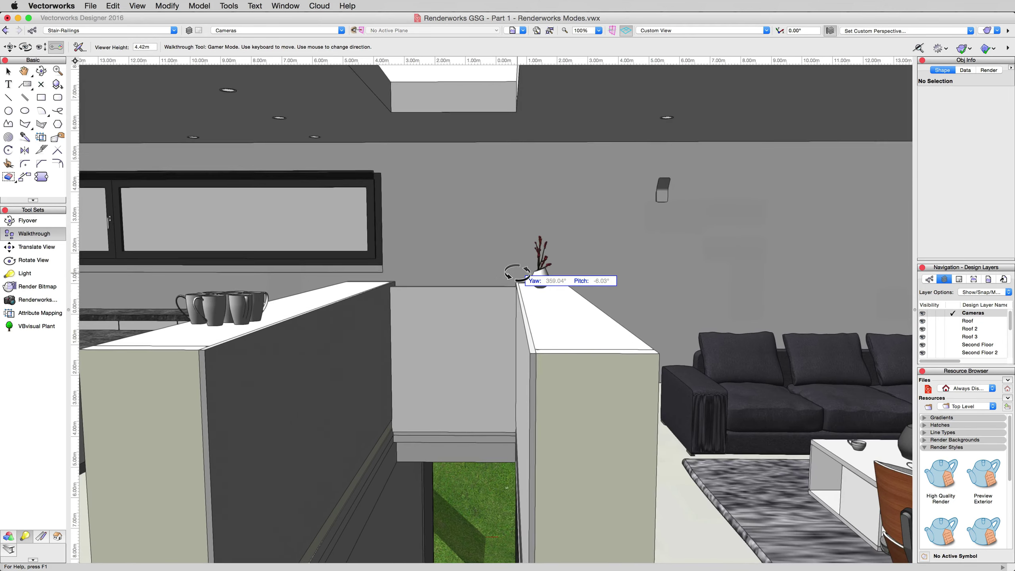
{"action": "key", "text": "w"}
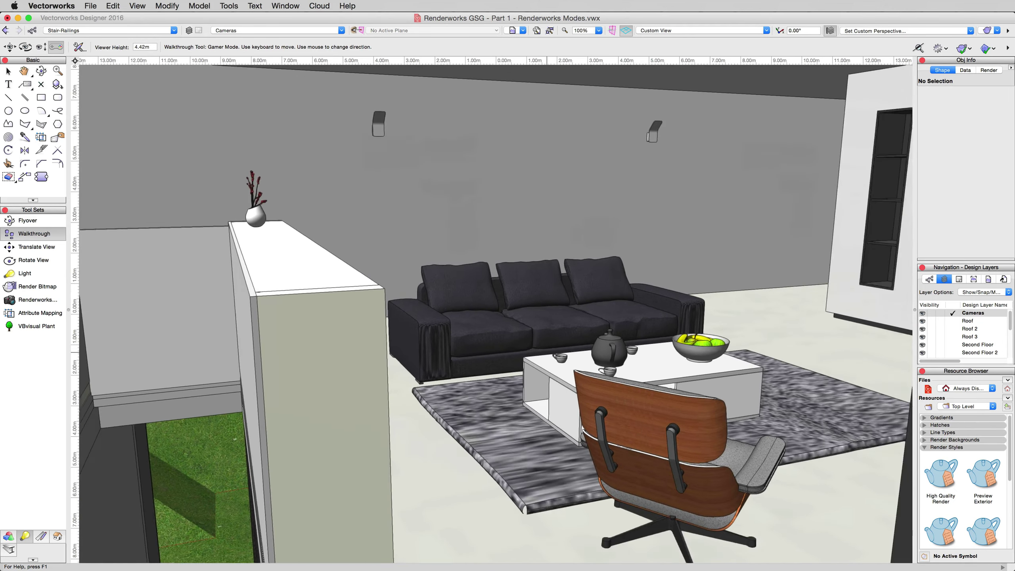
Slide left along the shelf and back away until the armchair, coffee table and sofa are framed.
{"action": "key", "text": "w"}
{"action": "key", "text": "a"}
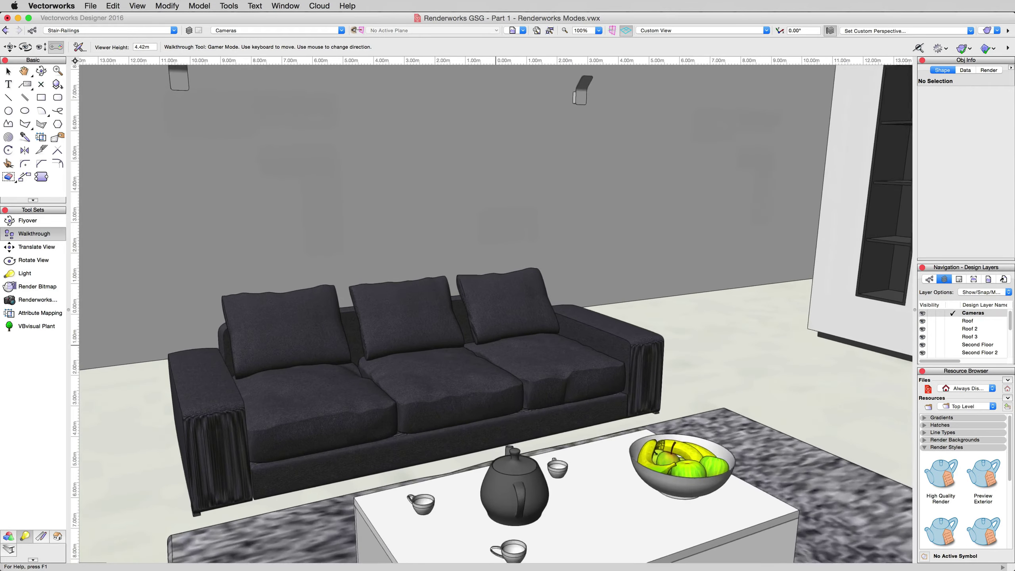
{"action": "key", "text": "a"}
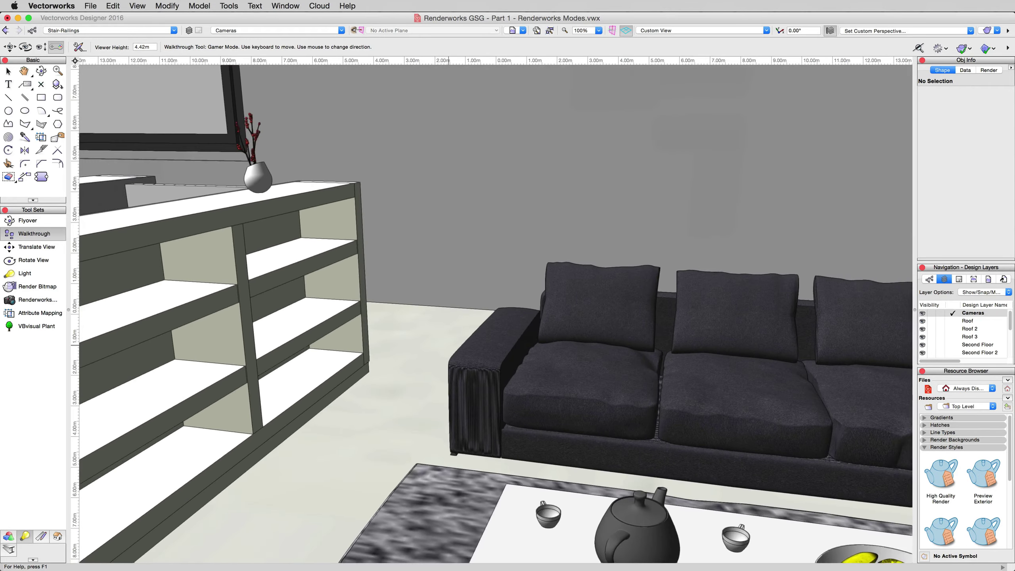
{"action": "key", "text": "a"}
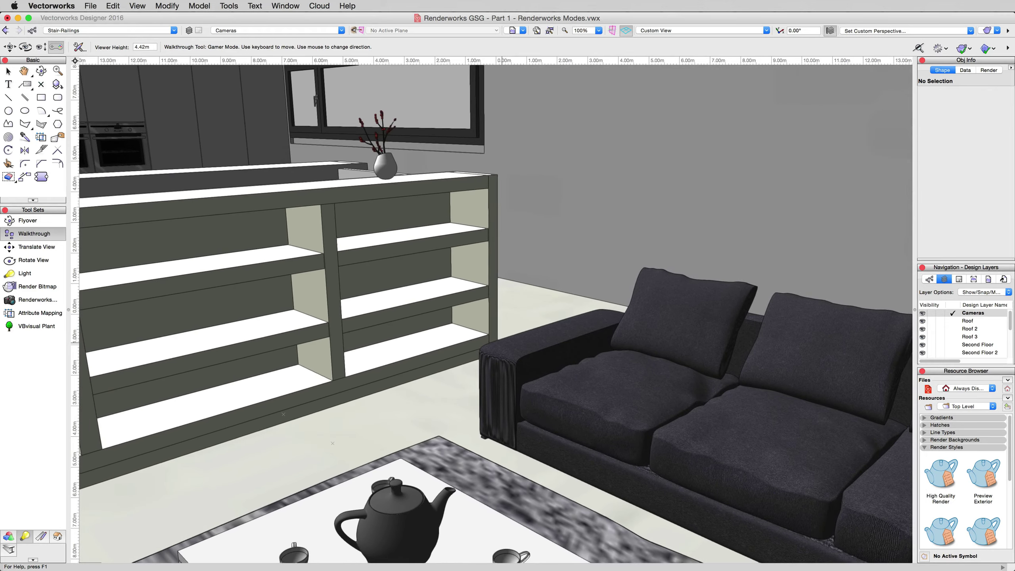
{"action": "key", "text": "s"}
{"action": "key", "text": "a"}
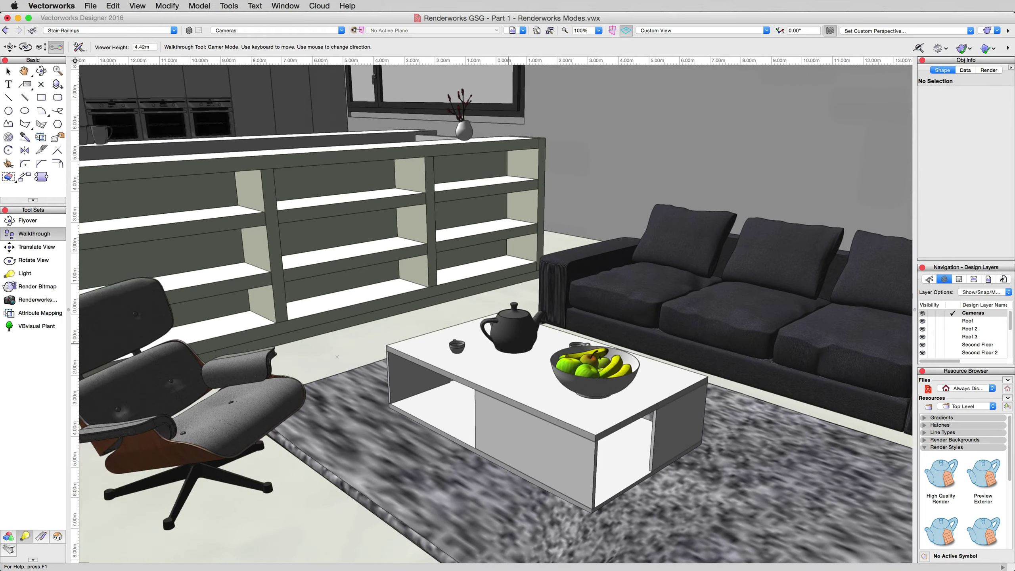
{"action": "key", "text": "s"}
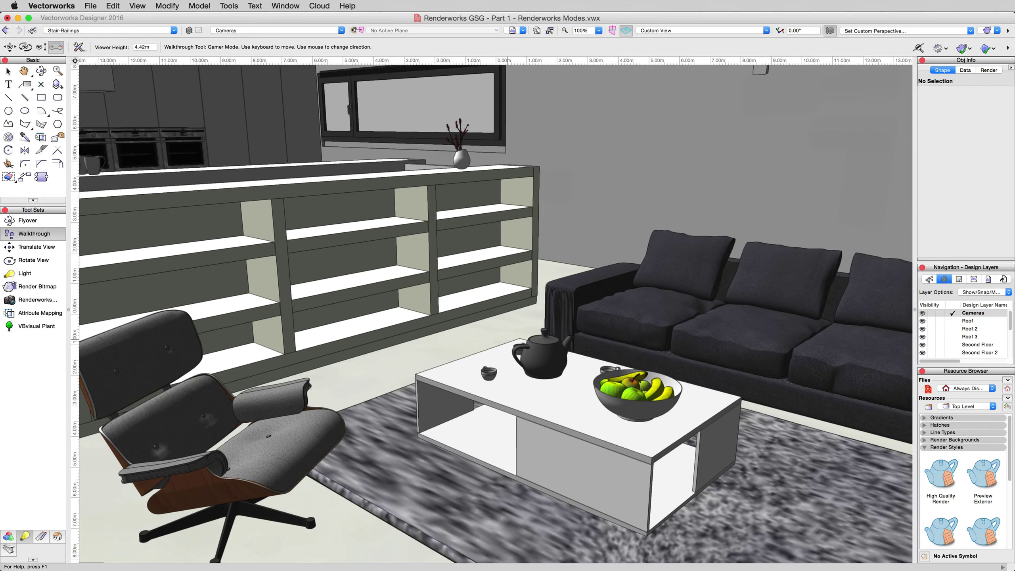
Place Renderworks camera Camera-5 in the living room at 52.31° rotation and 1.52m height.
{"action": "left_click", "coordinate": [8, 71]}
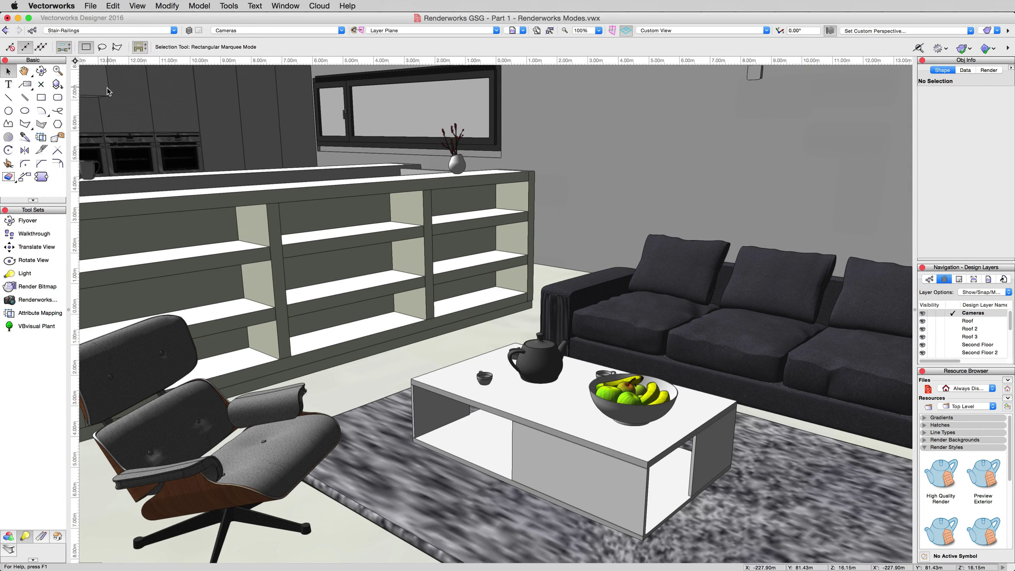
{"action": "left_click", "coordinate": [44, 304]}
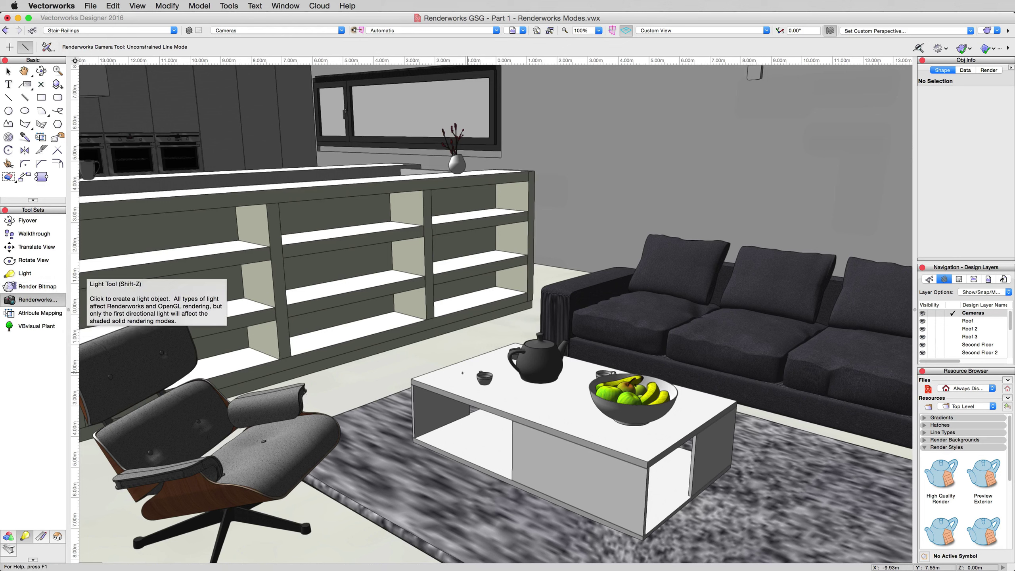
{"action": "left_click", "coordinate": [426, 378]}
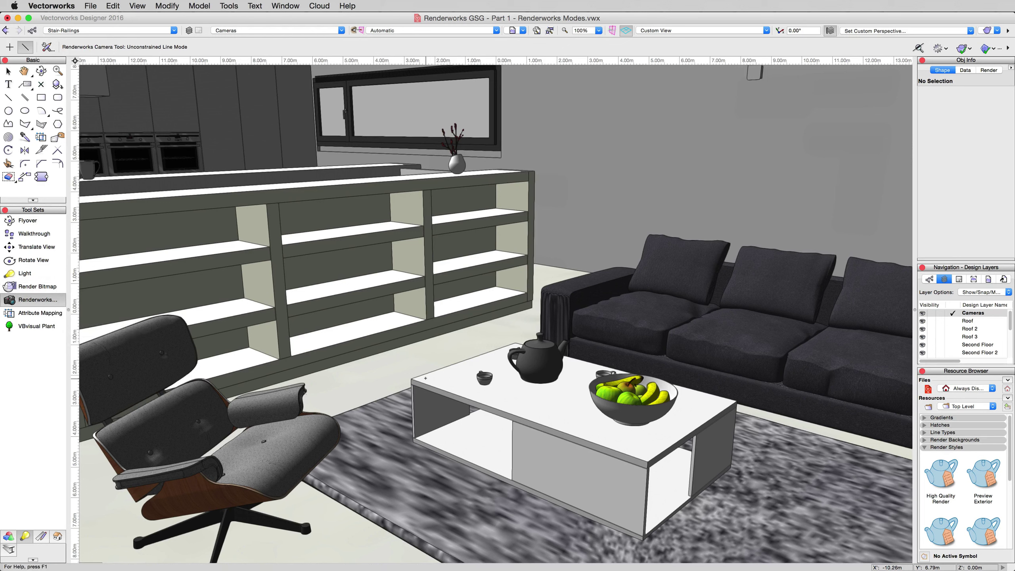
{"action": "left_click", "coordinate": [459, 378]}
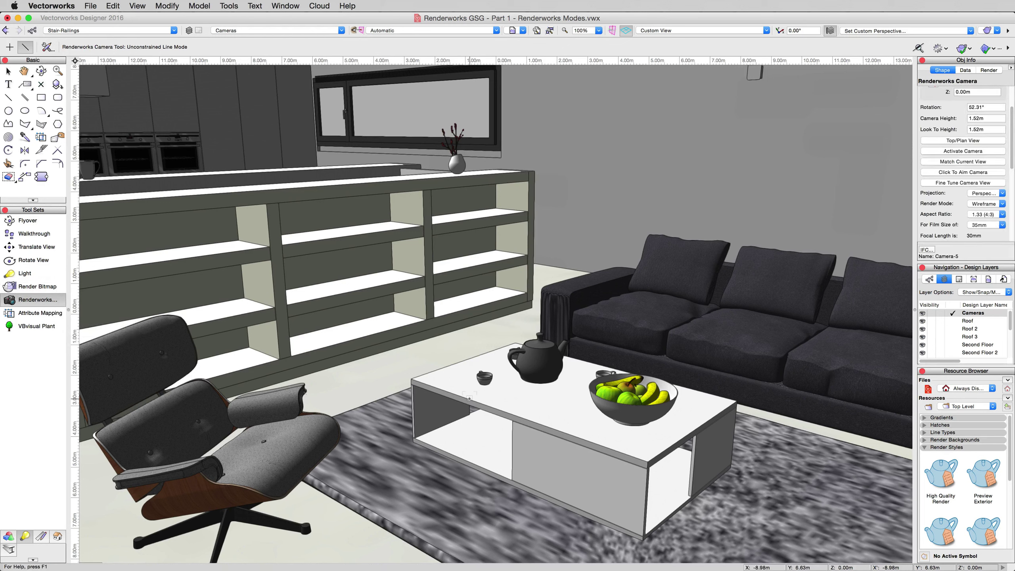
Match Camera-5 to the current view and look through it.
{"action": "left_click", "coordinate": [955, 162]}
{"action": "left_click", "coordinate": [953, 151]}
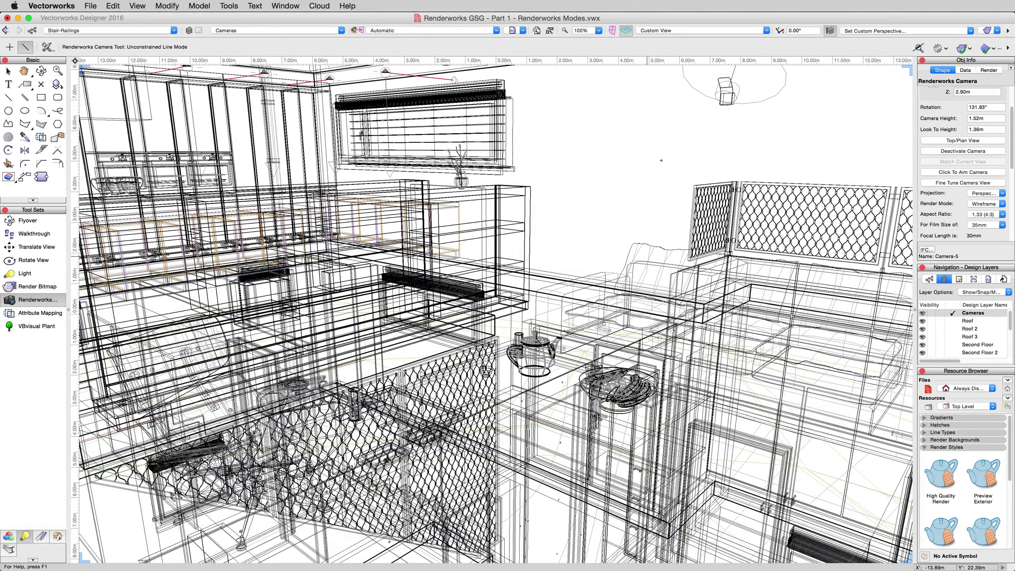
{"action": "key", "text": "x"}
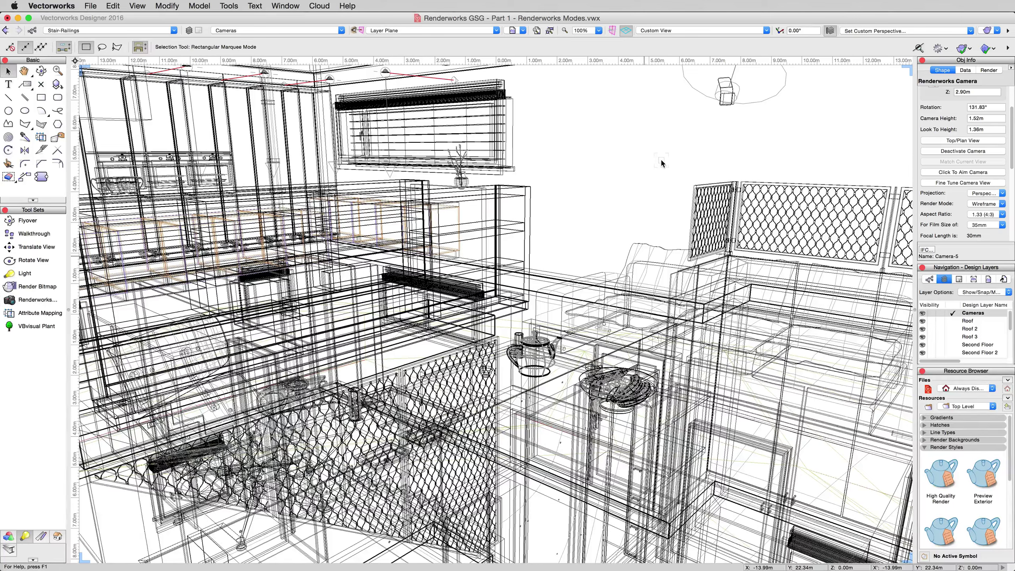
Set Camera-5's render mode and the view's render mode to OpenGL.
{"action": "left_click", "coordinate": [983, 205]}
{"action": "left_click", "coordinate": [963, 227]}
{"action": "left_click", "coordinate": [988, 31]}
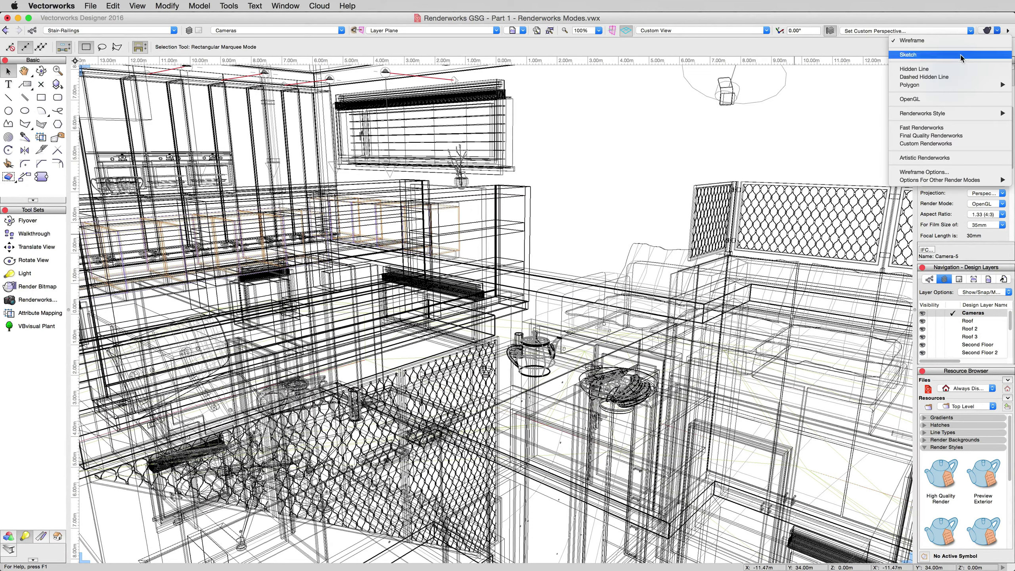
{"action": "left_click", "coordinate": [924, 99]}
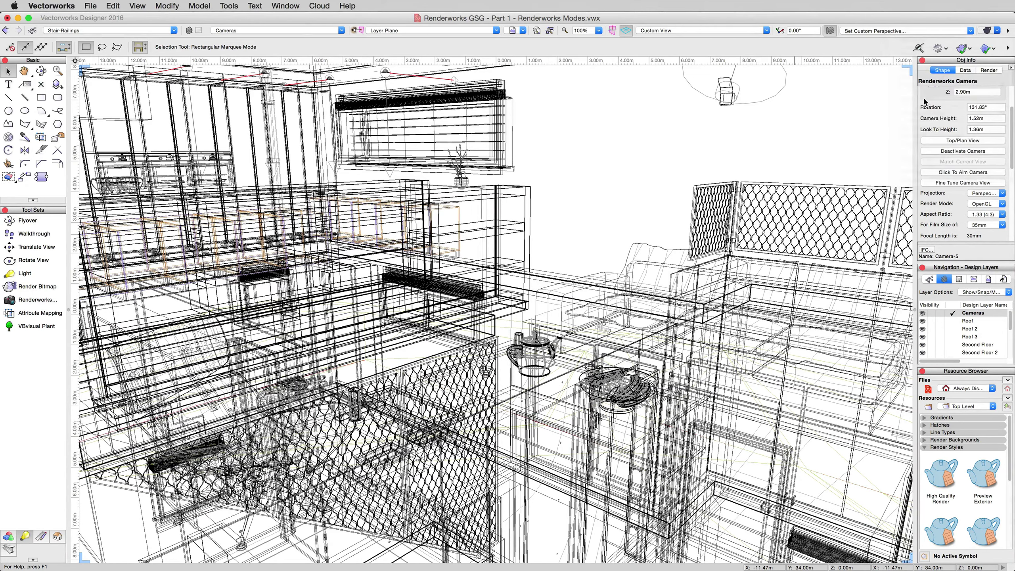
Nudge Camera-5 sideways with Fine Tune Camera View to reframe the living room, then deselect.
{"action": "left_click", "coordinate": [944, 182]}
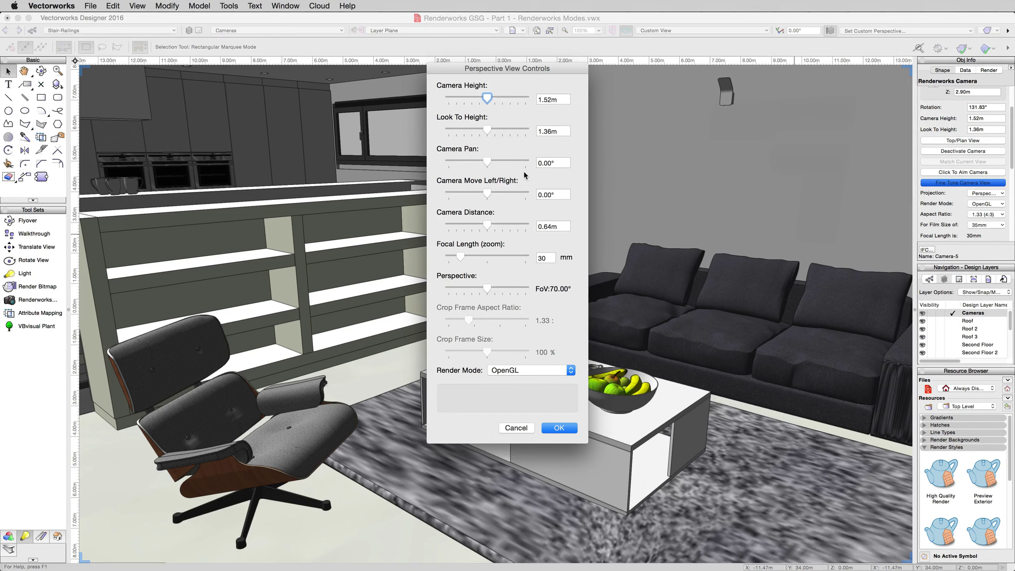
{"action": "left_click_drag", "start_coordinate": [484, 195], "coordinate": [488, 195]}
{"action": "left_click", "coordinate": [559, 428]}
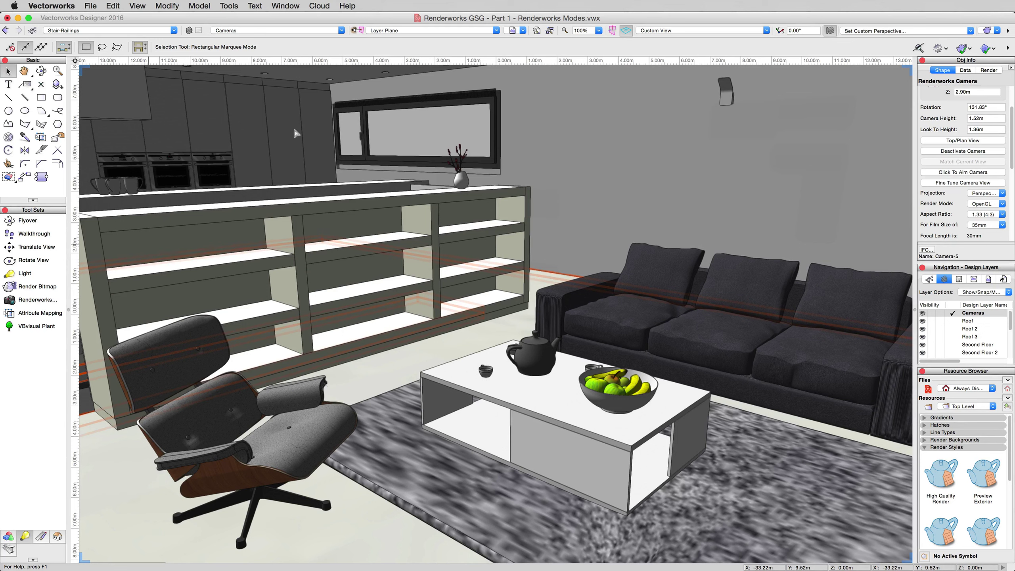
{"action": "left_click", "coordinate": [537, 136]}
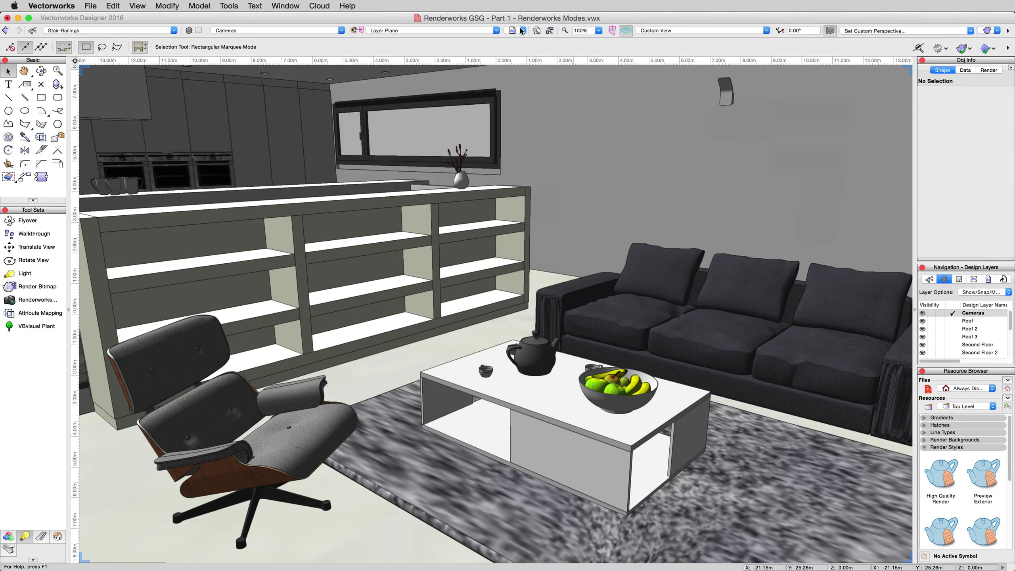
Return to Top/Plan view and select Camera-4 south of the house.
{"action": "left_click", "coordinate": [743, 29]}
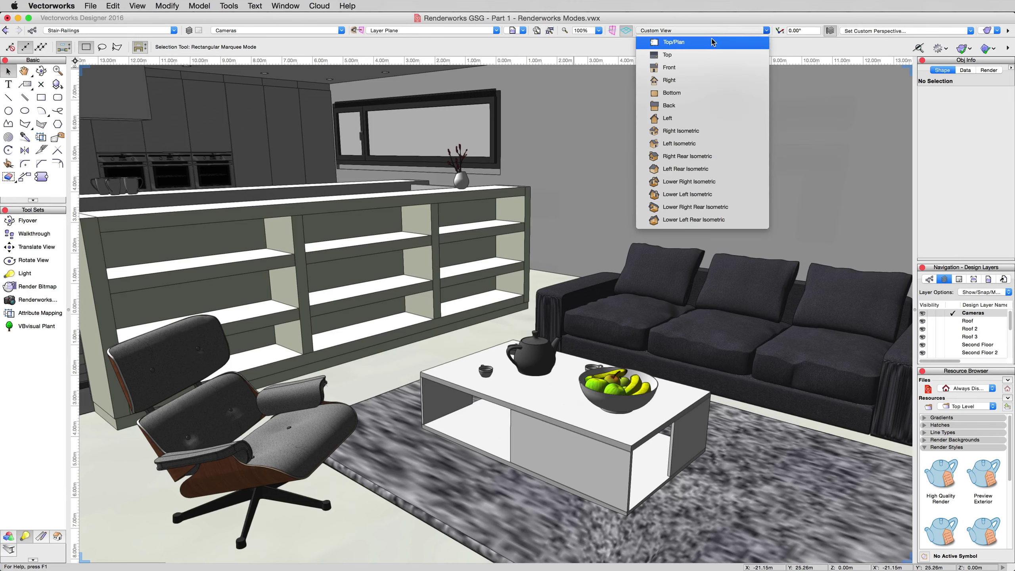
{"action": "left_click", "coordinate": [688, 38]}
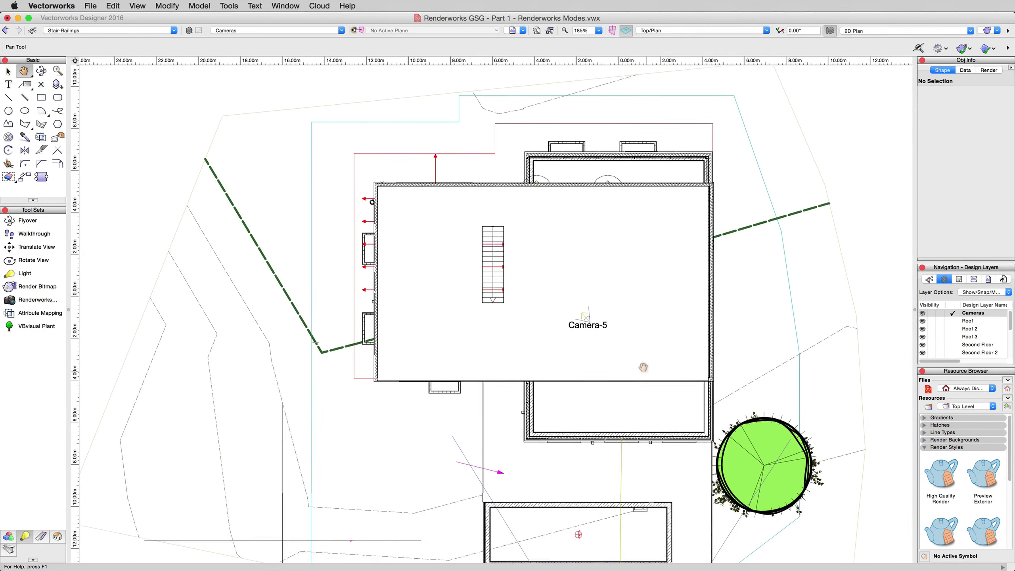
{"action": "scroll", "coordinate": [575, 400], "scroll_direction": "down", "scroll_amount": 3}
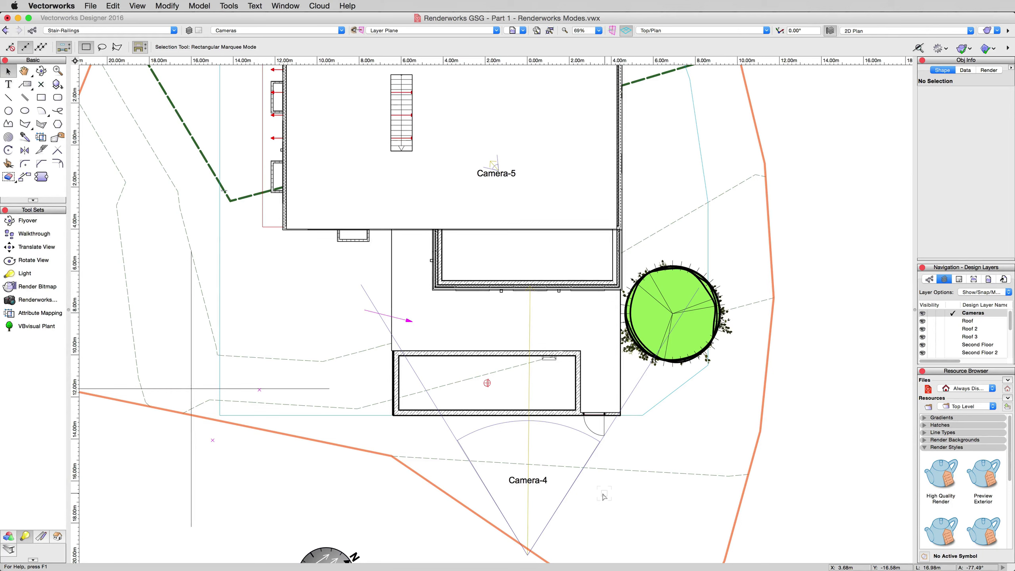
{"action": "left_click", "coordinate": [526, 481]}
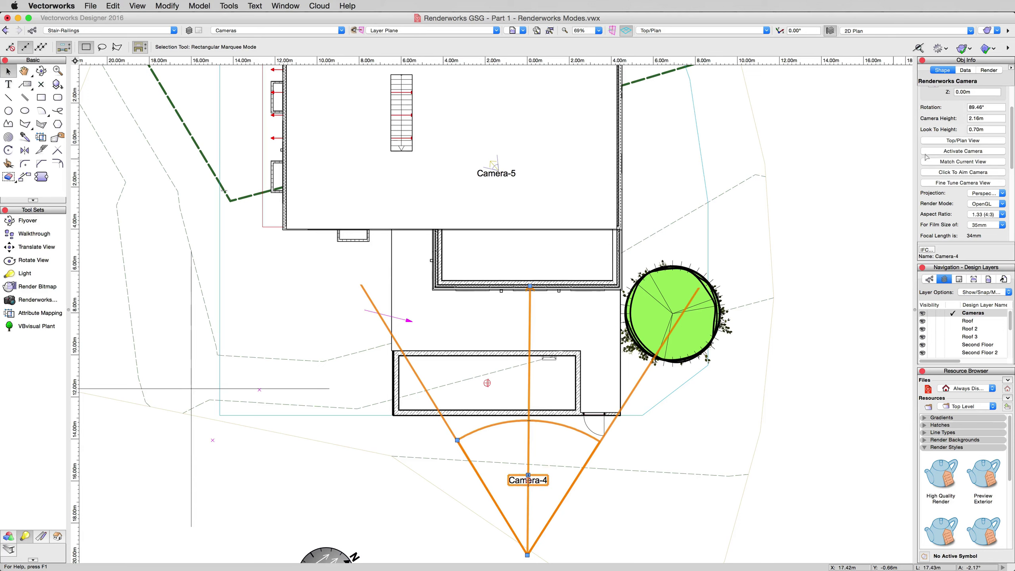
Look through Camera-4 at the exterior, return to Top/Plan, then reactivate Camera-5.
{"action": "left_click", "coordinate": [947, 152]}
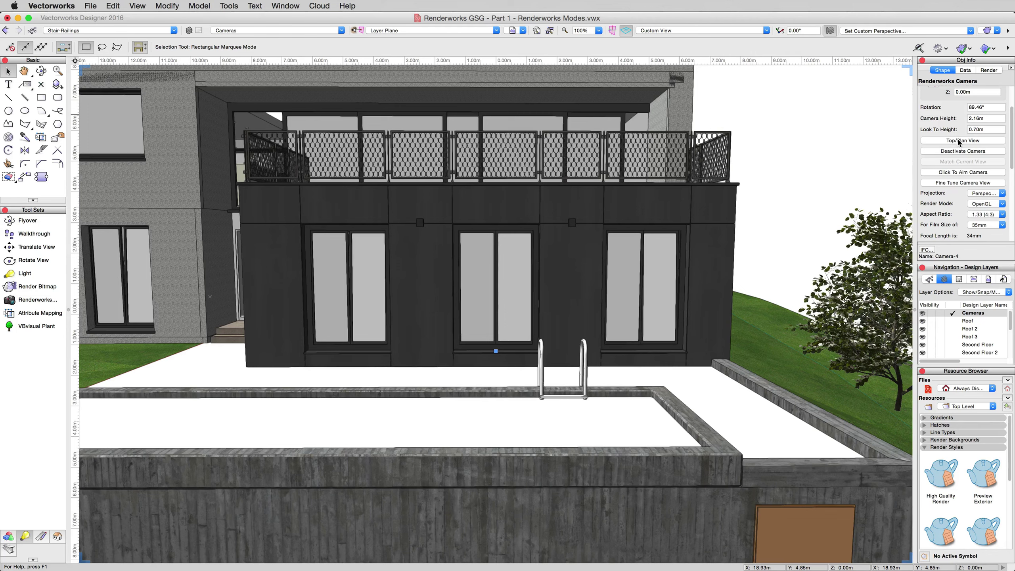
{"action": "left_click", "coordinate": [958, 140]}
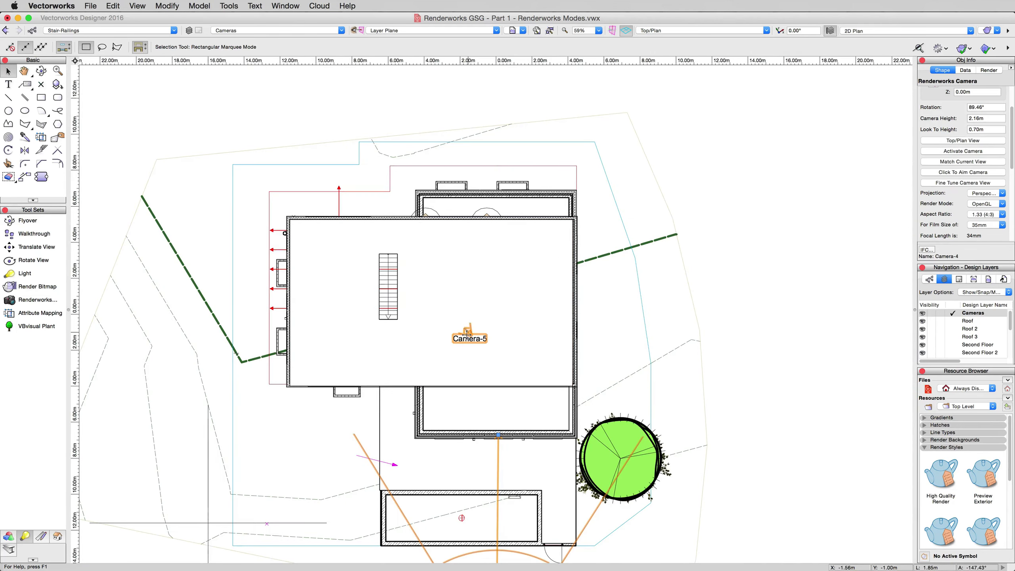
{"action": "left_click", "coordinate": [467, 334]}
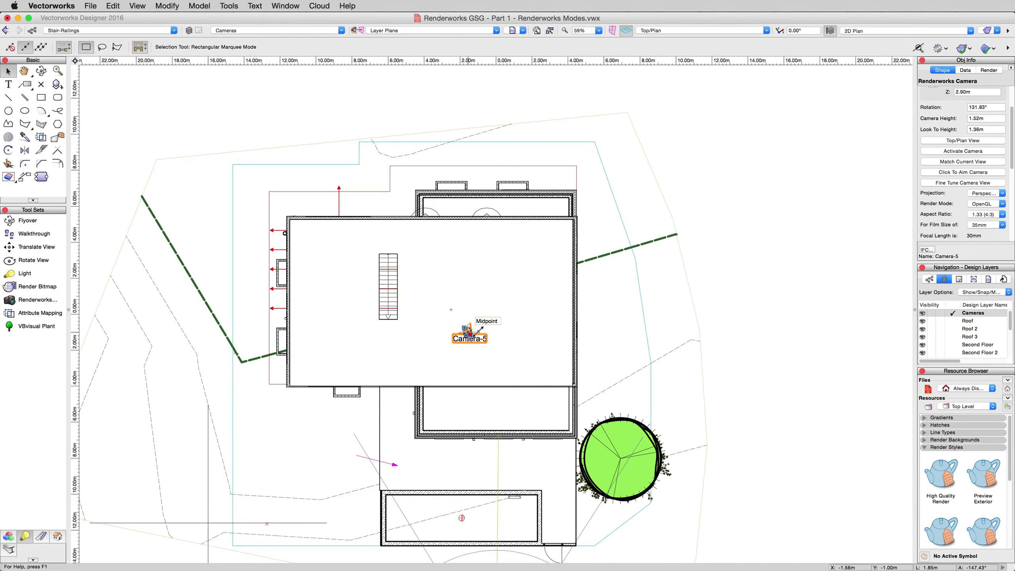
{"action": "left_click", "coordinate": [958, 151]}
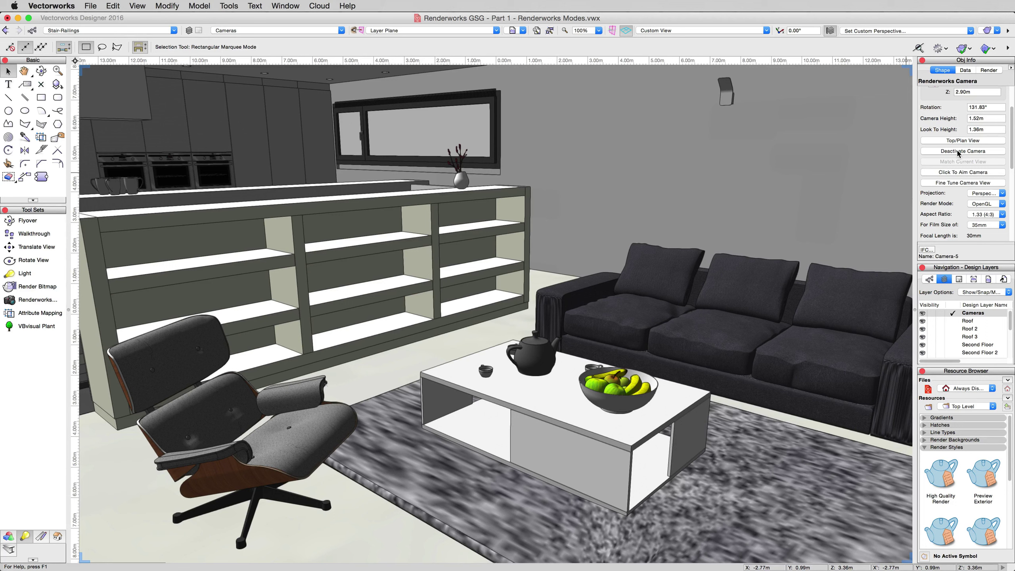
{"action": "scroll", "coordinate": [958, 193], "scroll_direction": "down", "scroll_amount": 3}
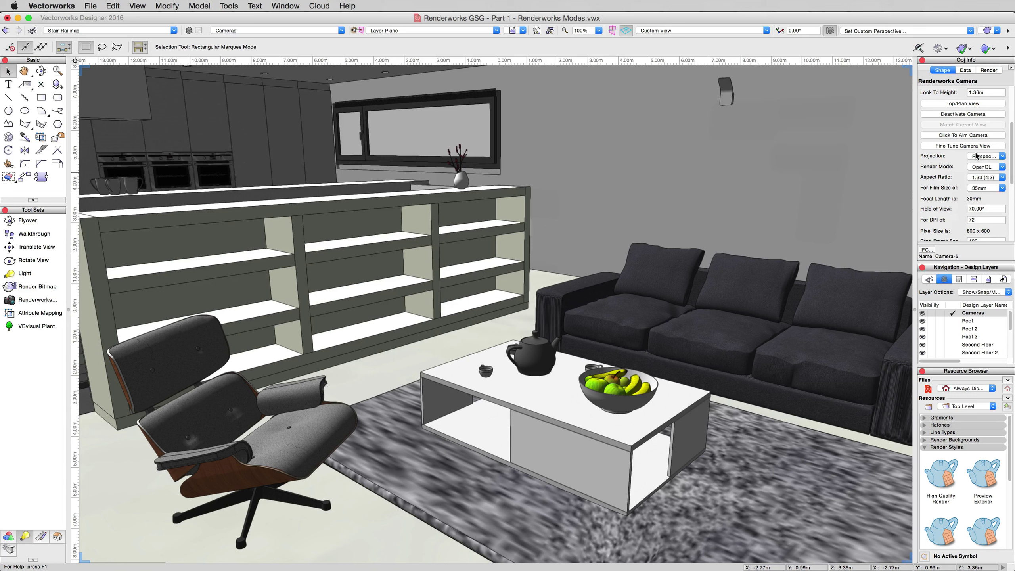
{"action": "scroll", "coordinate": [977, 154], "scroll_direction": "down", "scroll_amount": 2}
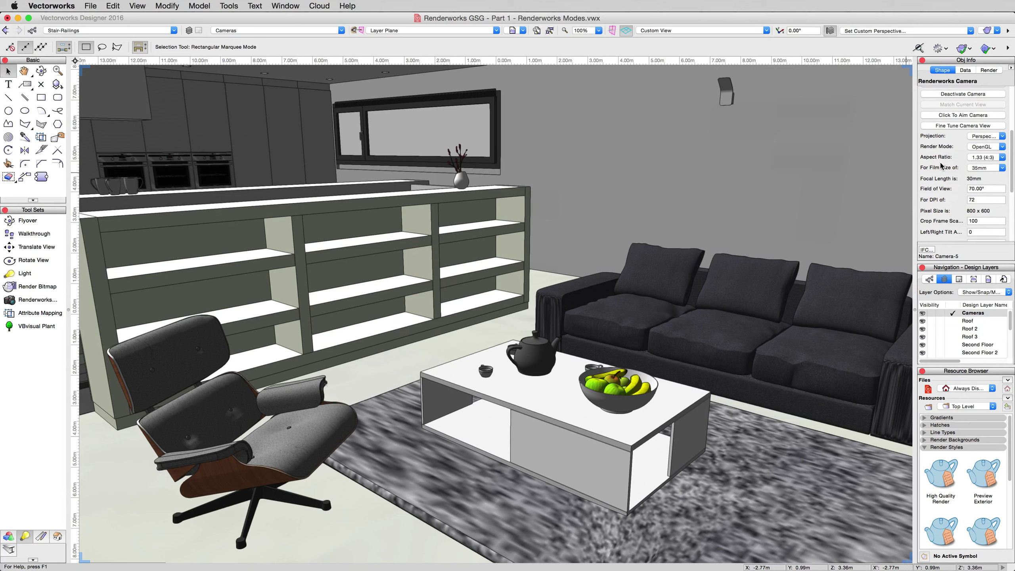
{"action": "scroll", "coordinate": [958, 148], "scroll_direction": "up", "scroll_amount": 5}
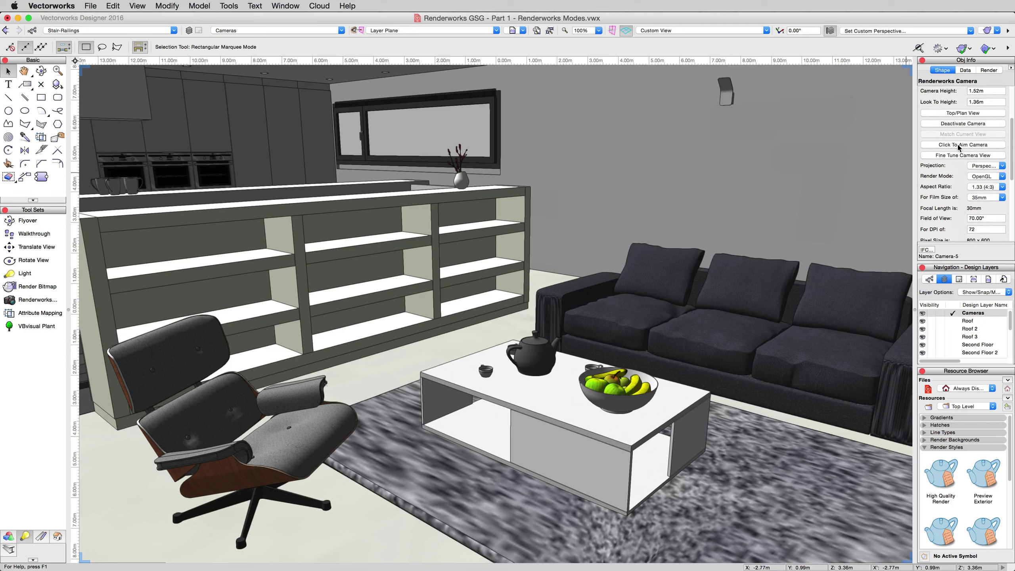
Create camera-linked Viewport-7 of Camera-5 on new sheet layer 'My Renderworks Cameras'.
{"action": "left_click", "coordinate": [137, 5]}
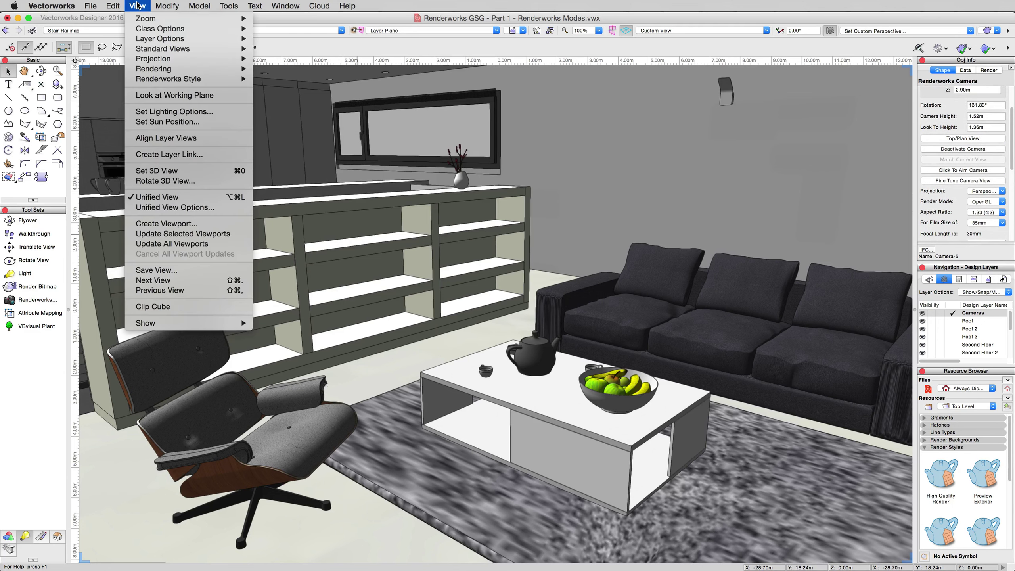
{"action": "mouse_move", "coordinate": [137, 6]}
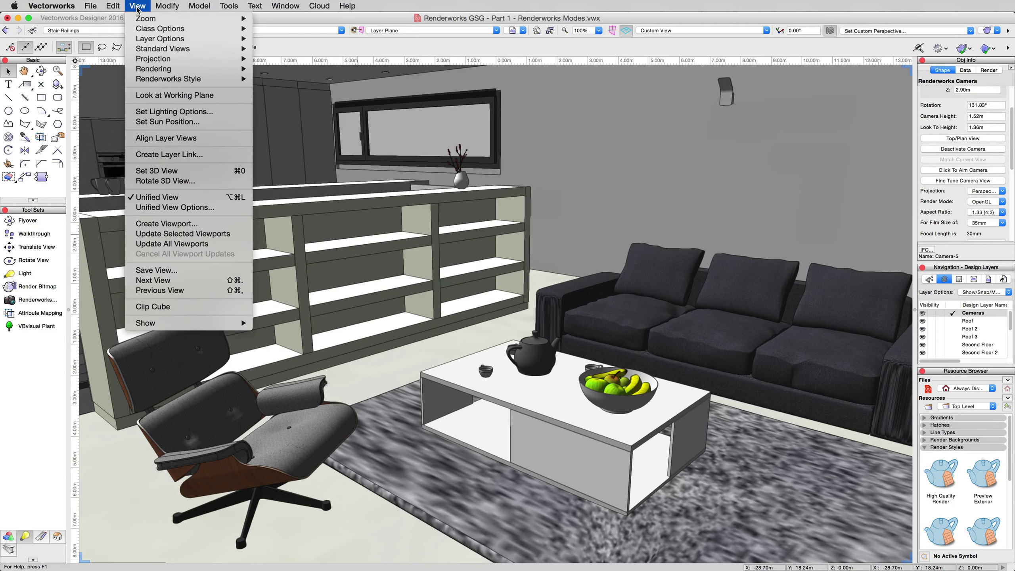
{"action": "left_click", "coordinate": [156, 227]}
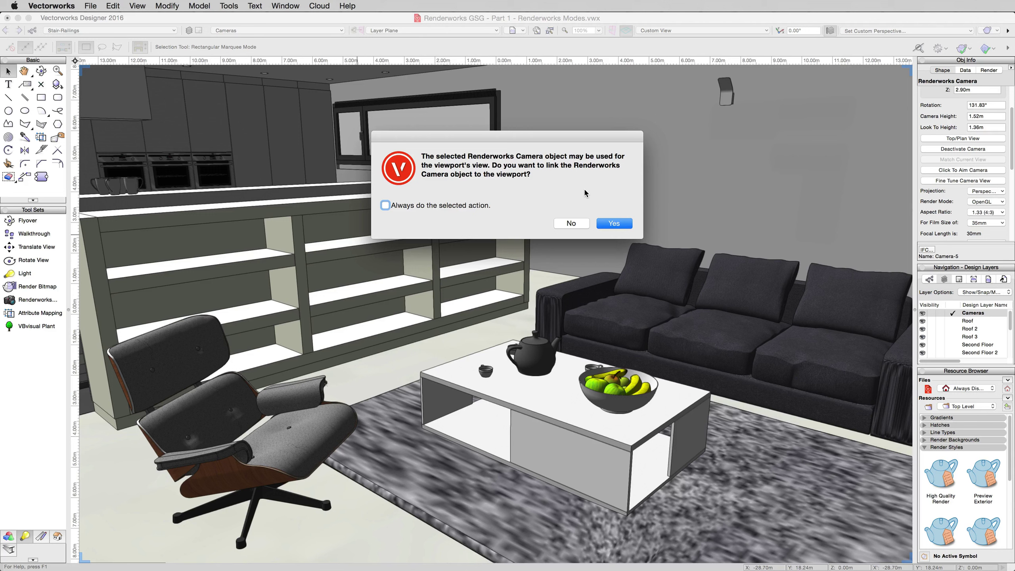
{"action": "left_click", "coordinate": [613, 224]}
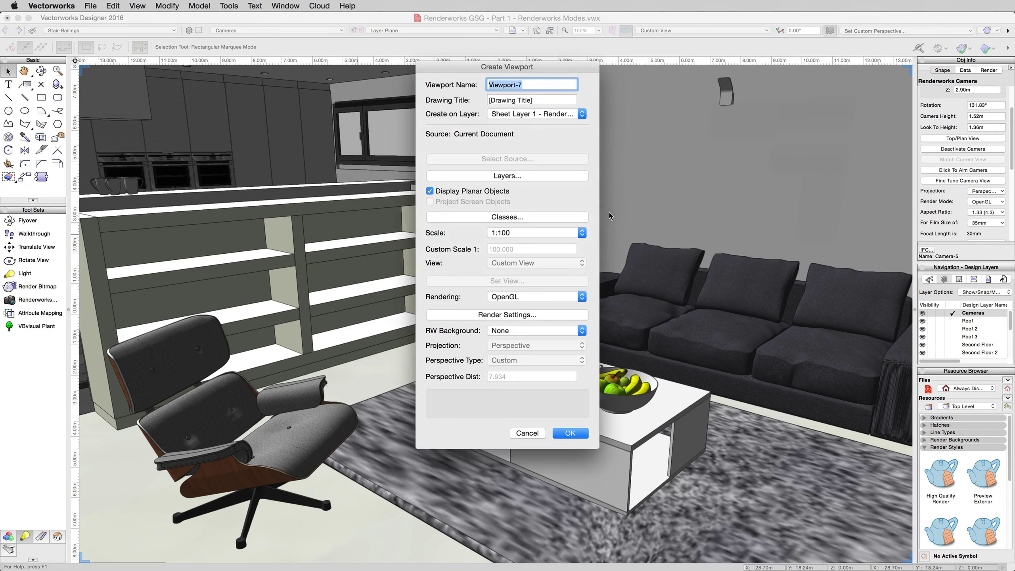
{"action": "left_click", "coordinate": [550, 114]}
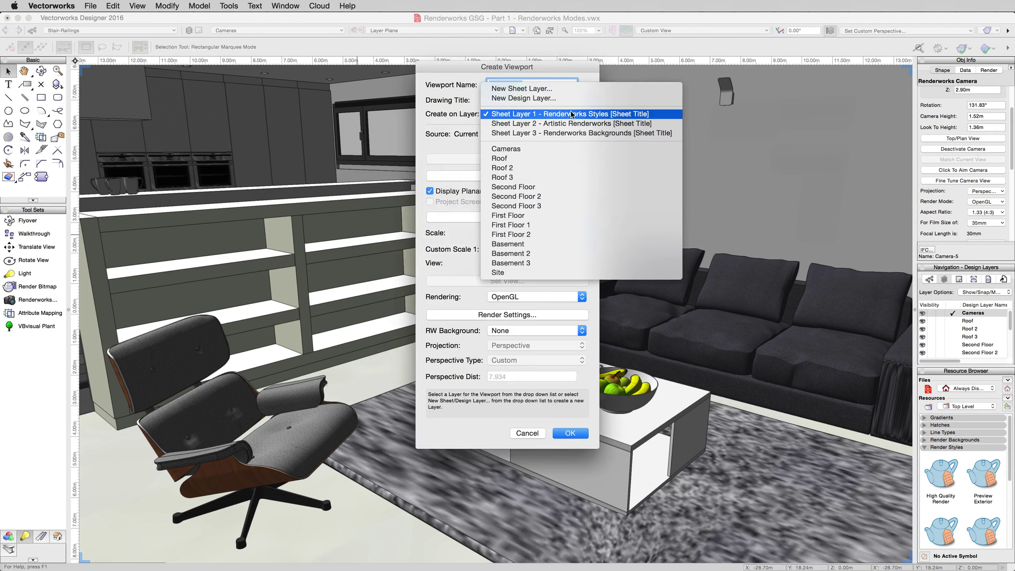
{"action": "left_click", "coordinate": [549, 90]}
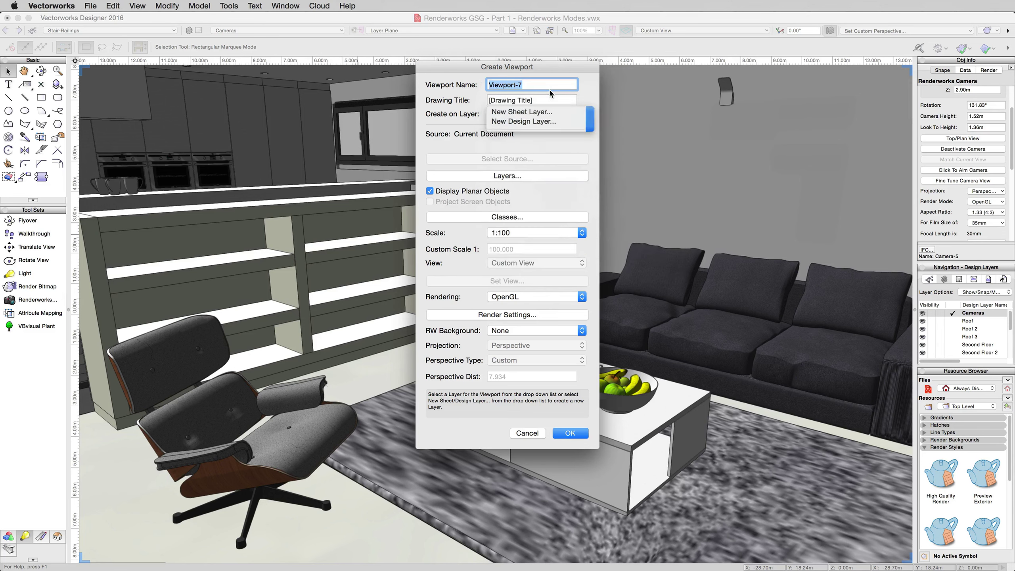
{"action": "type", "text": "My Re"}
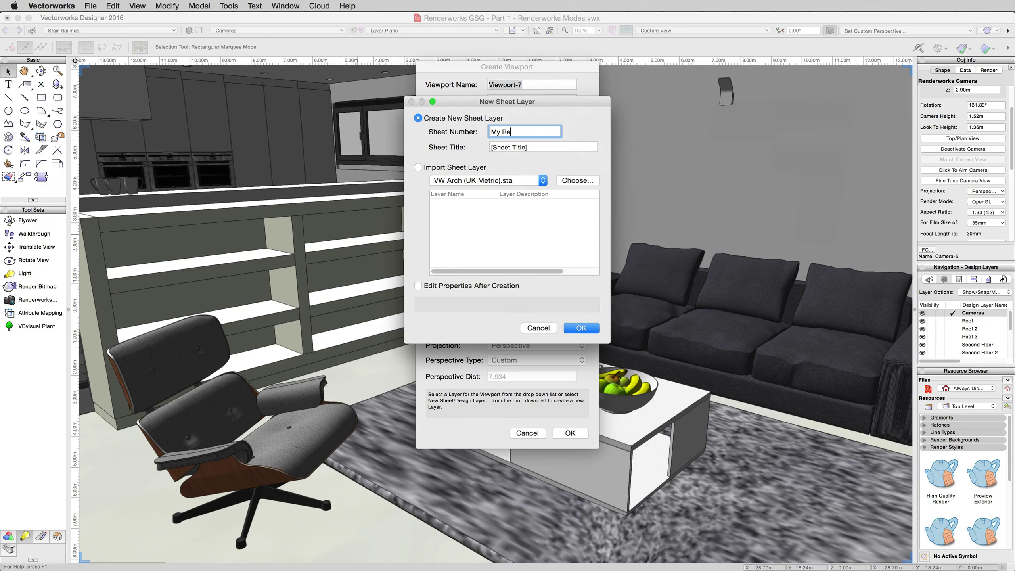
{"action": "type", "text": "nderworks Cameras"}
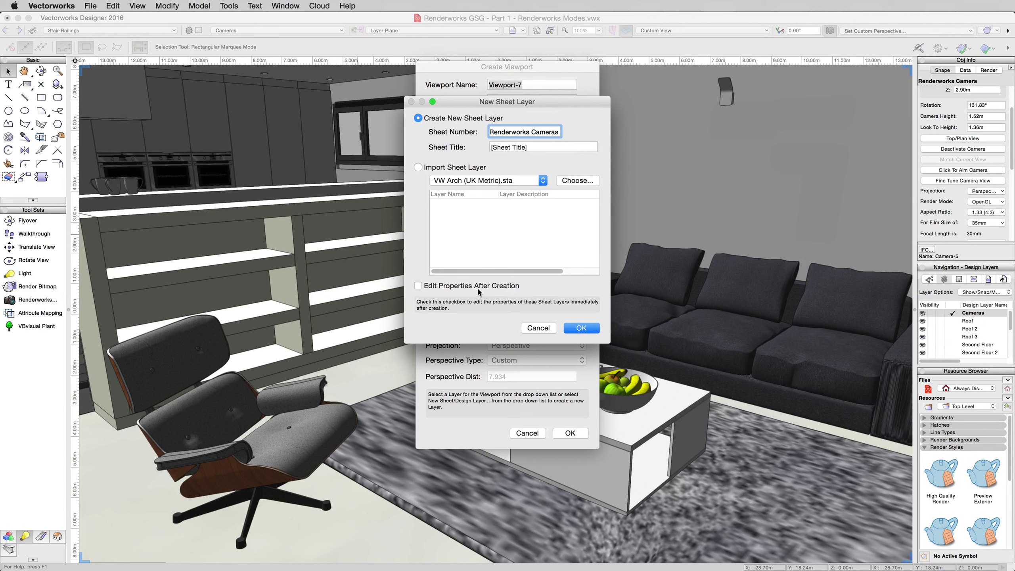
{"action": "left_click", "coordinate": [583, 330]}
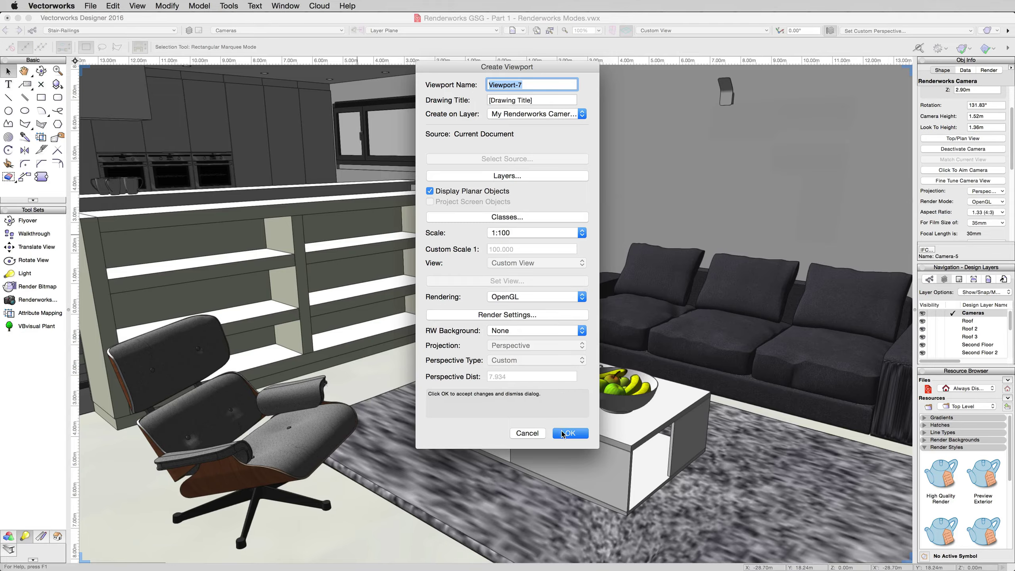
{"action": "left_click", "coordinate": [574, 434]}
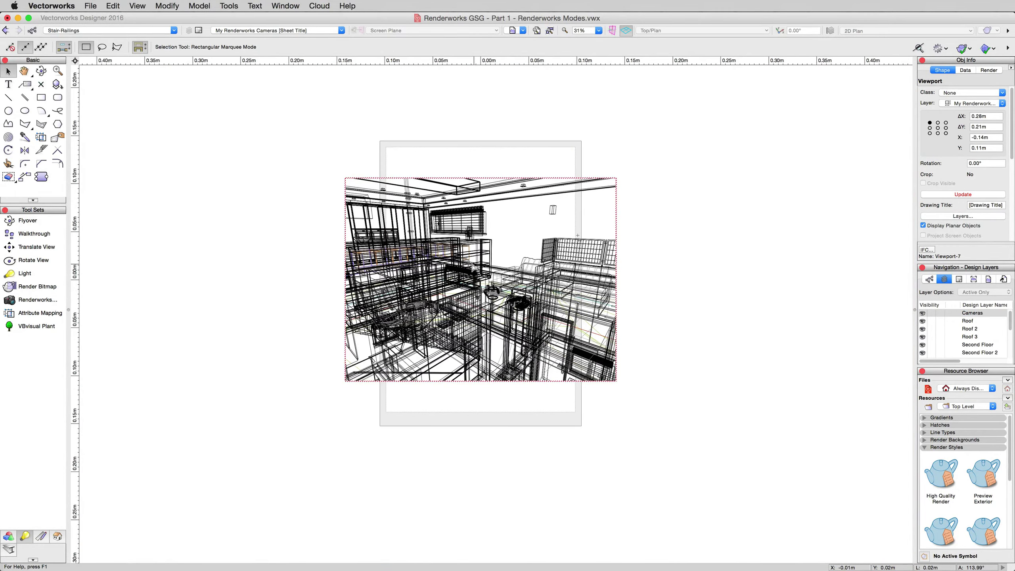
Move Viewport-7 right of the page and update it to show the OpenGL shading.
{"action": "left_click_drag", "start_coordinate": [454, 269], "coordinate": [725, 236]}
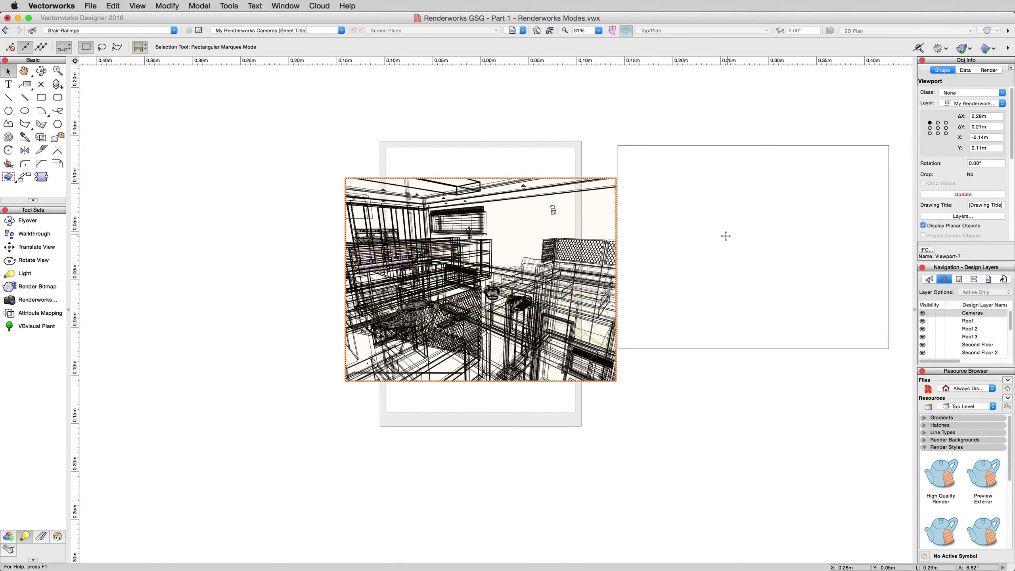
{"action": "key", "text": "h"}
{"action": "left_click_drag", "start_coordinate": [805, 220], "coordinate": [566, 220]}
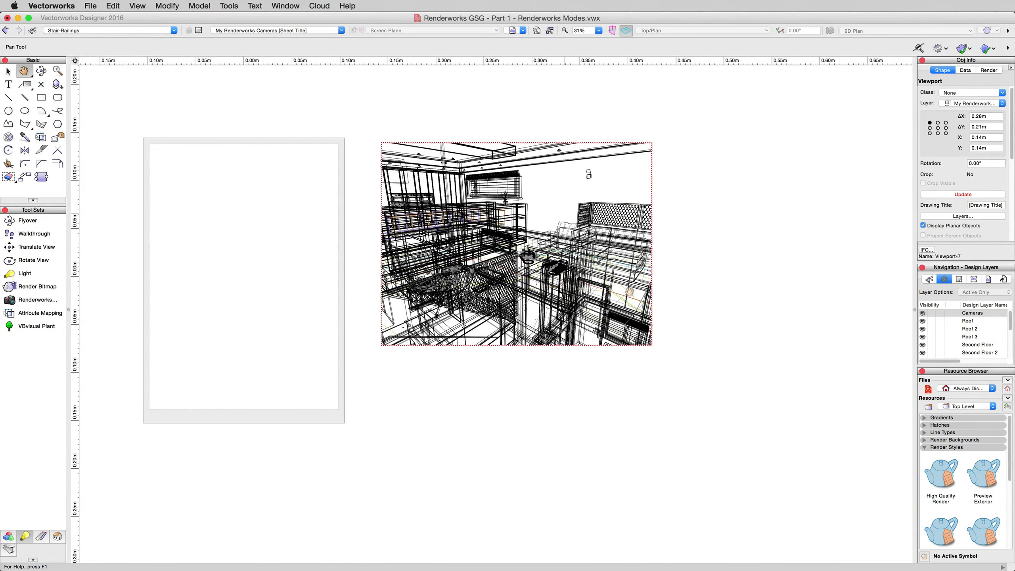
{"action": "key", "text": "x"}
{"action": "left_click", "coordinate": [948, 195]}
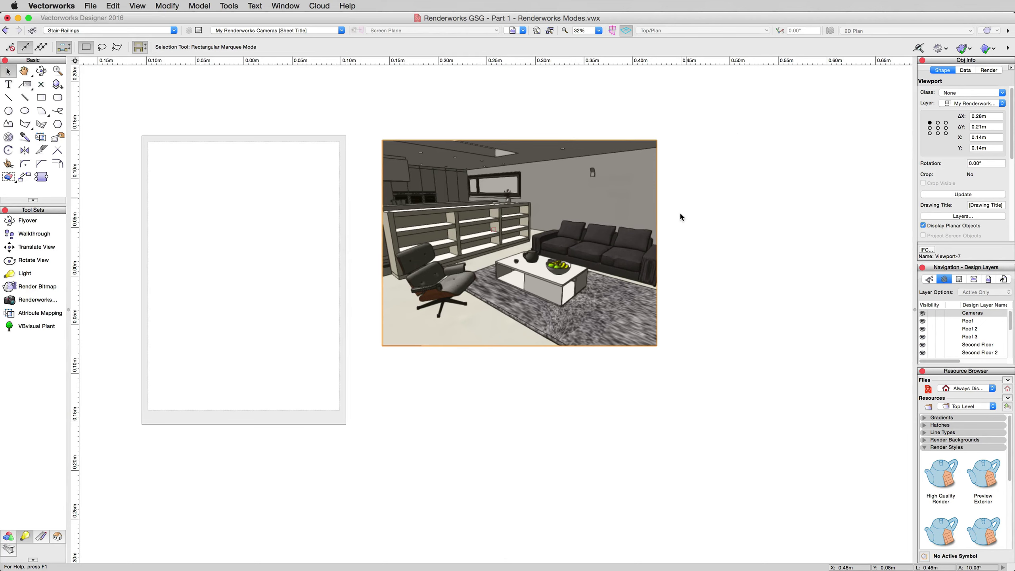
{"action": "left_click", "coordinate": [682, 239]}
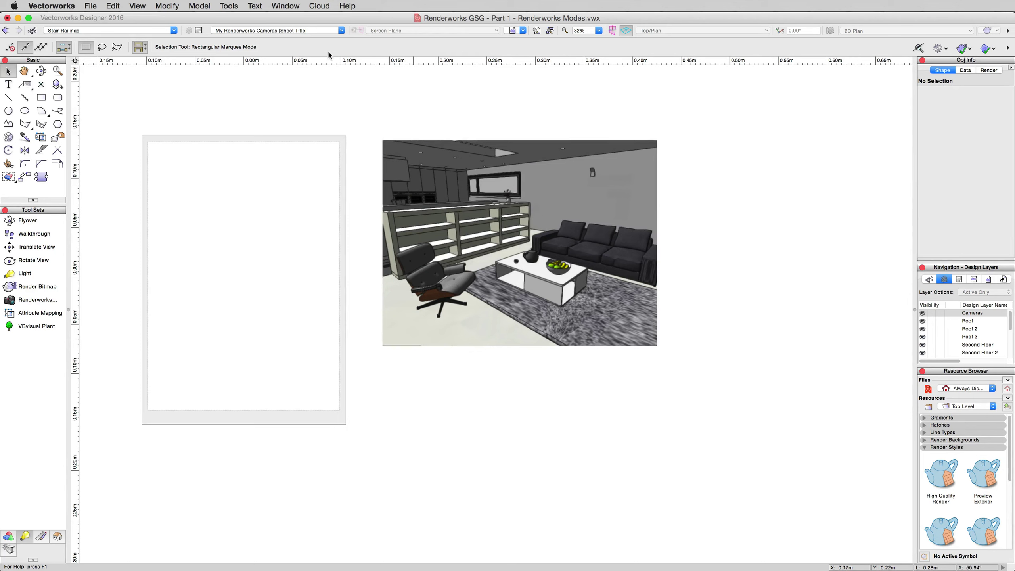
Switch to the Cameras design layer in Top/Plan view.
{"action": "left_click", "coordinate": [299, 32]}
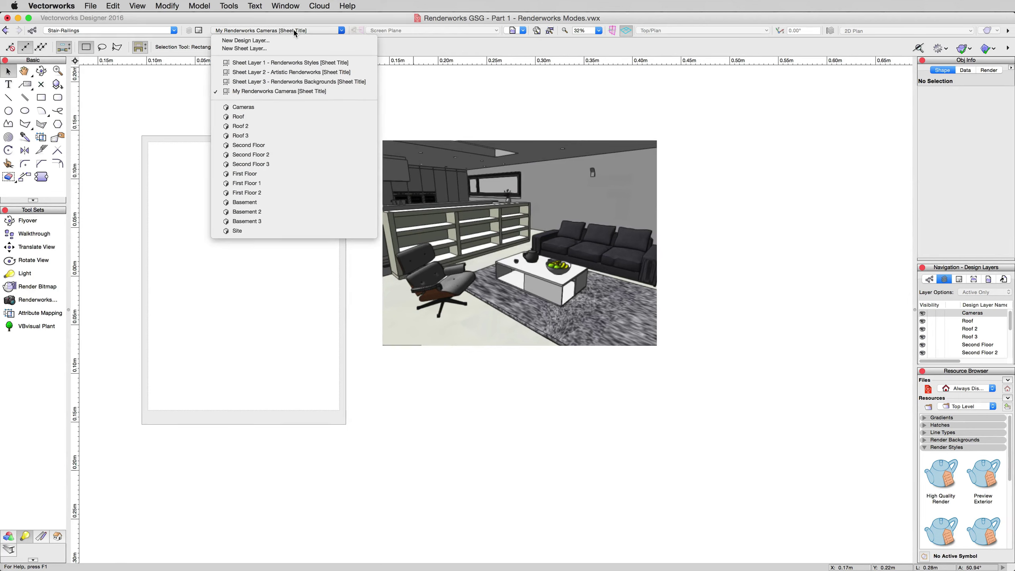
{"action": "left_click", "coordinate": [262, 107]}
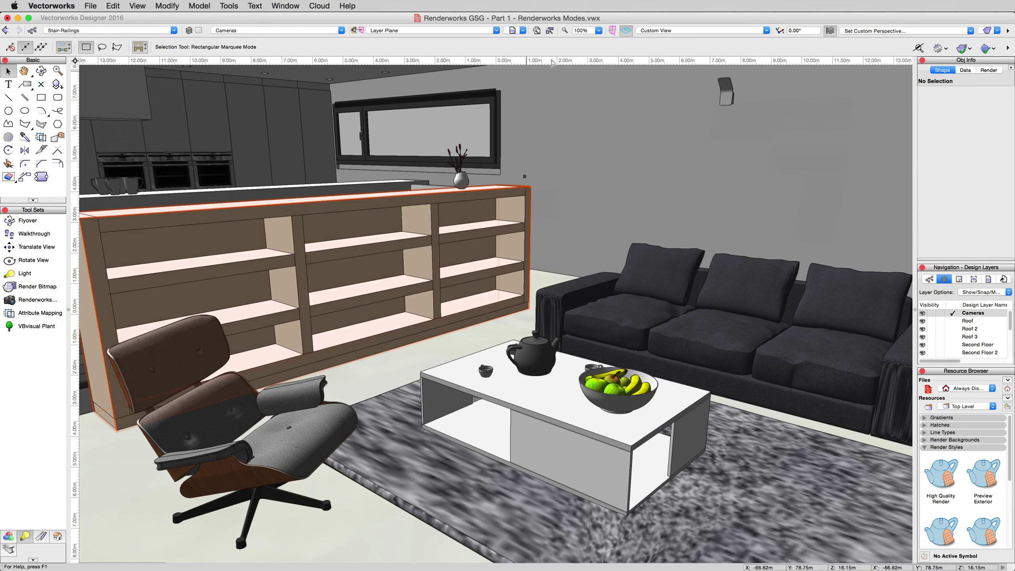
{"action": "left_click", "coordinate": [659, 31]}
{"action": "left_click", "coordinate": [675, 42]}
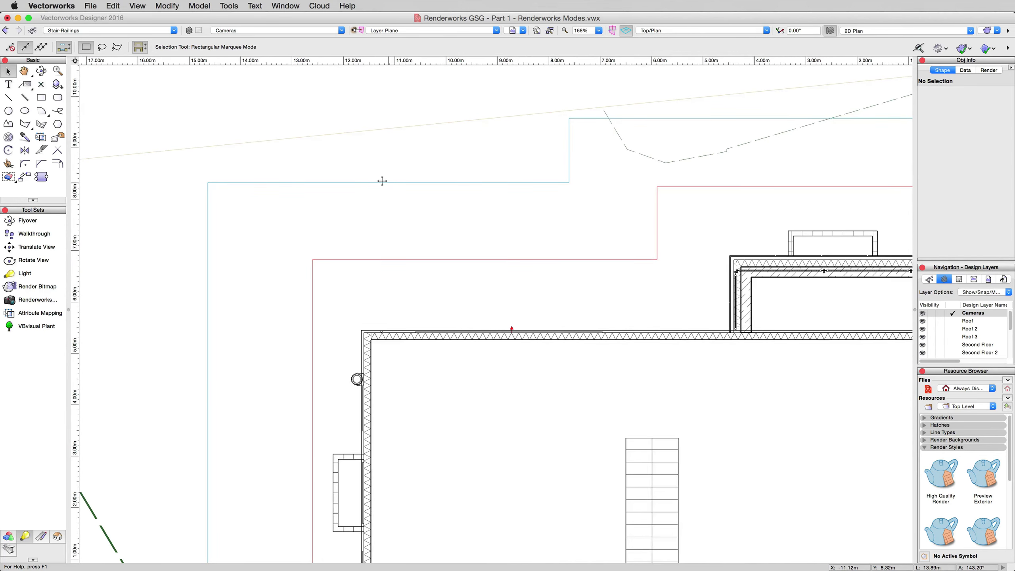
Select Camera-4 below the house and look through it.
{"action": "scroll", "coordinate": [381, 182], "scroll_direction": "down", "scroll_amount": 5}
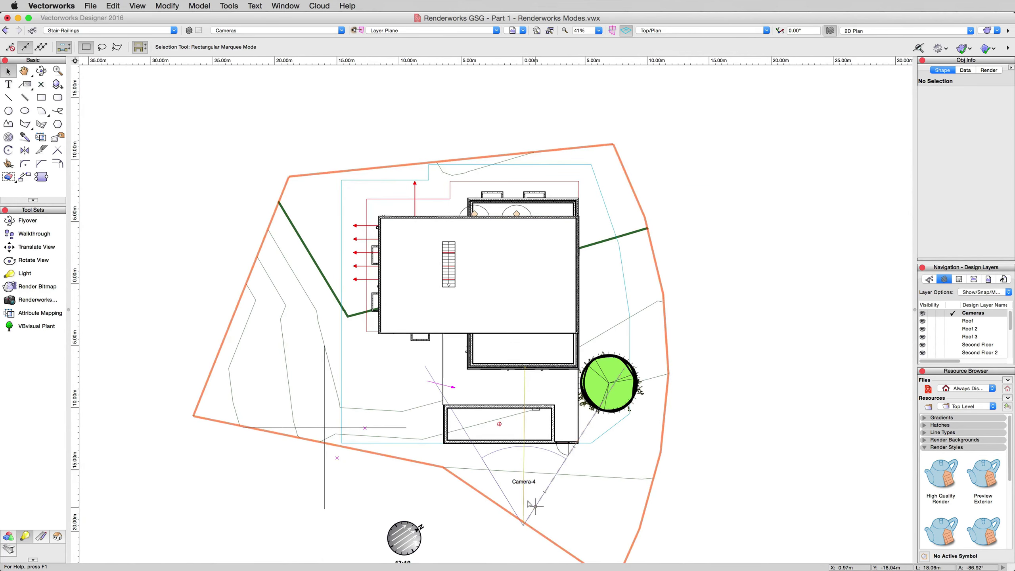
{"action": "left_click", "coordinate": [523, 498]}
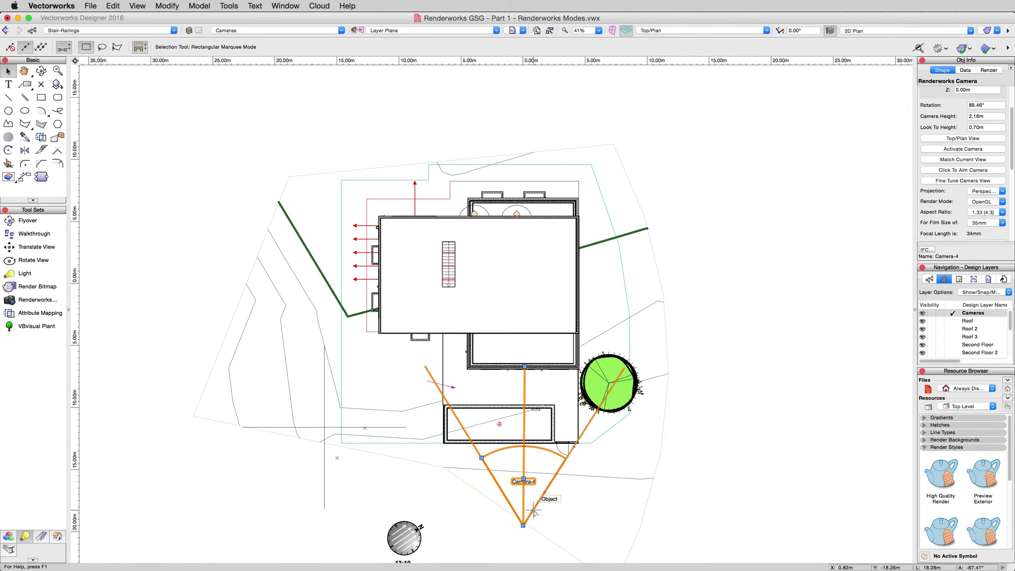
{"action": "left_click", "coordinate": [953, 150]}
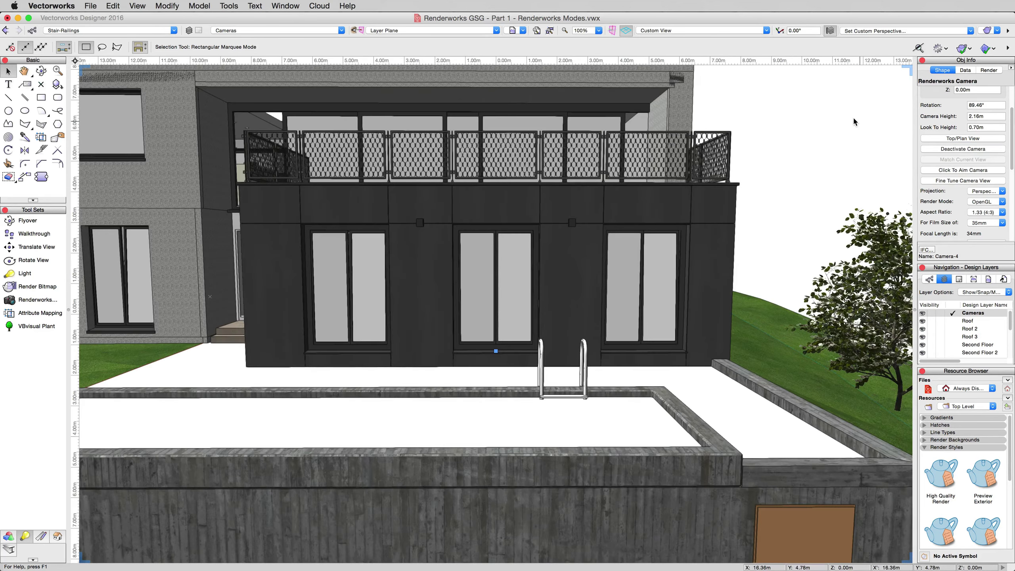
Create Viewport-8 from Camera-4, linked to the camera, on My Renderworks Cameras.
{"action": "left_click", "coordinate": [137, 6]}
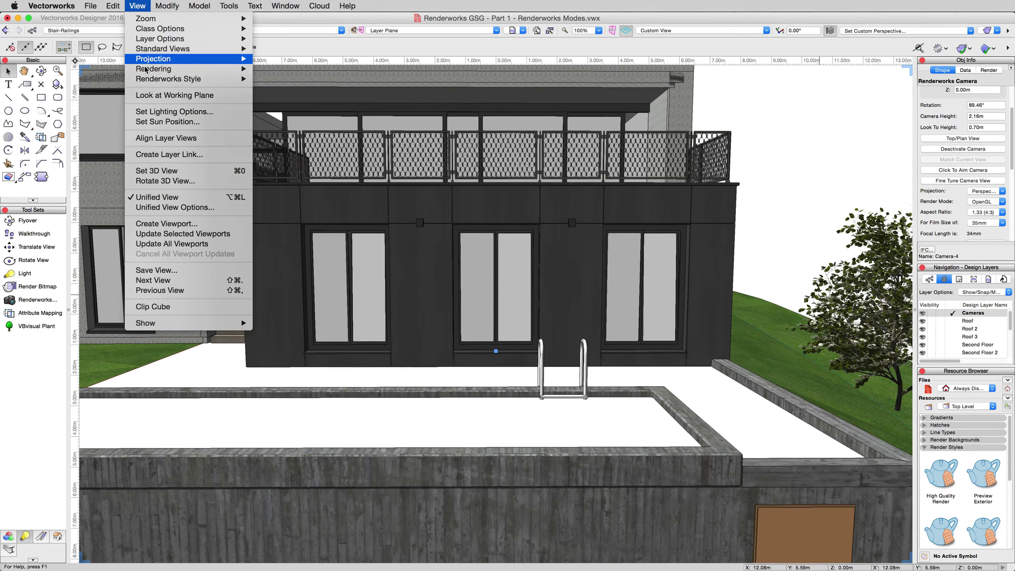
{"action": "left_click", "coordinate": [170, 224]}
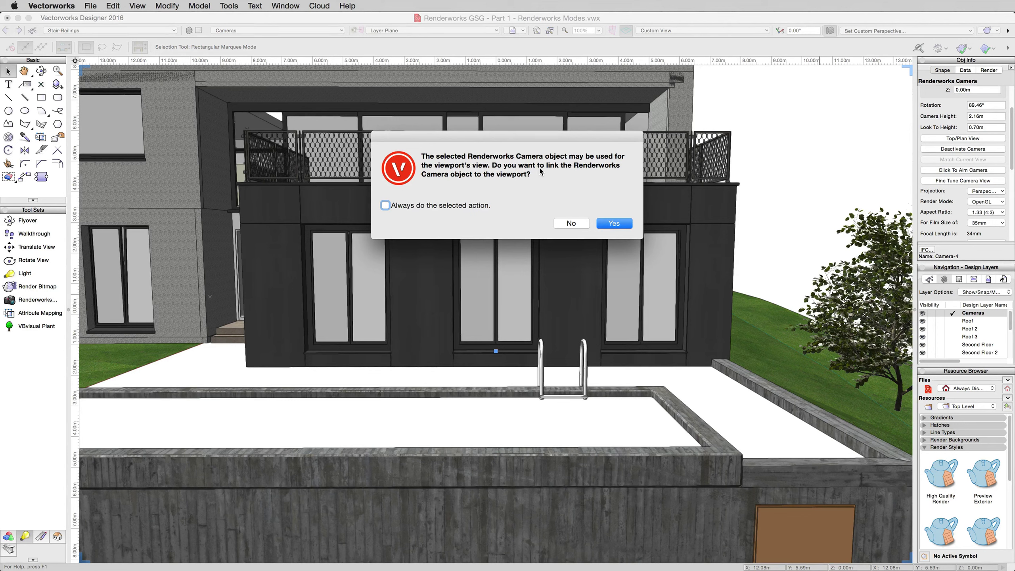
{"action": "left_click", "coordinate": [615, 223]}
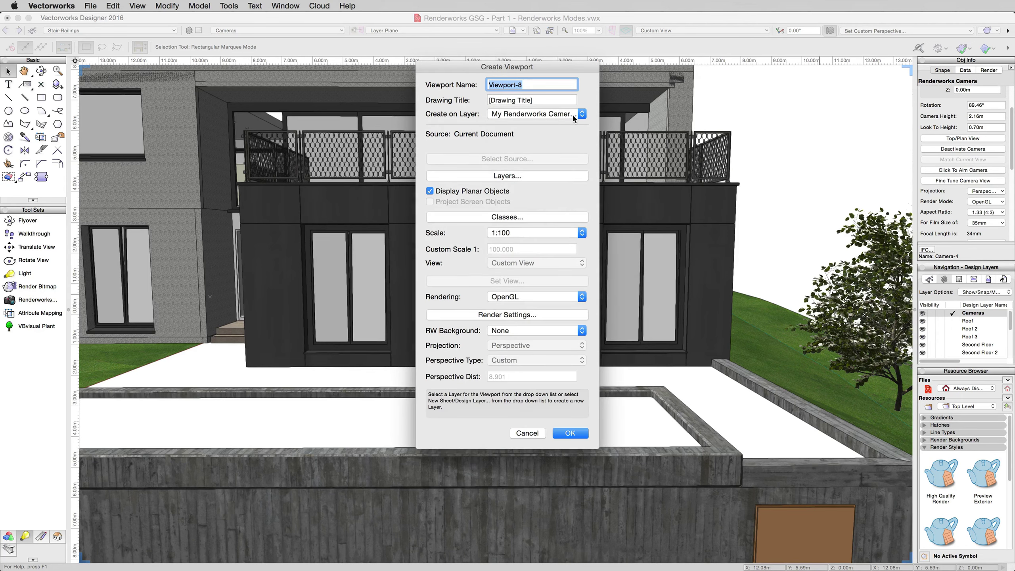
{"action": "left_click", "coordinate": [571, 433]}
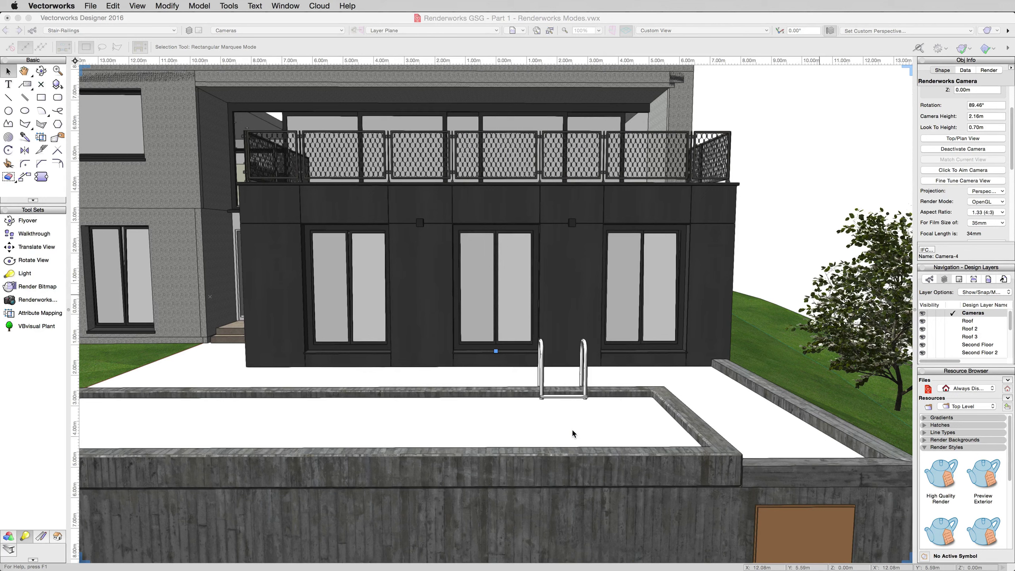